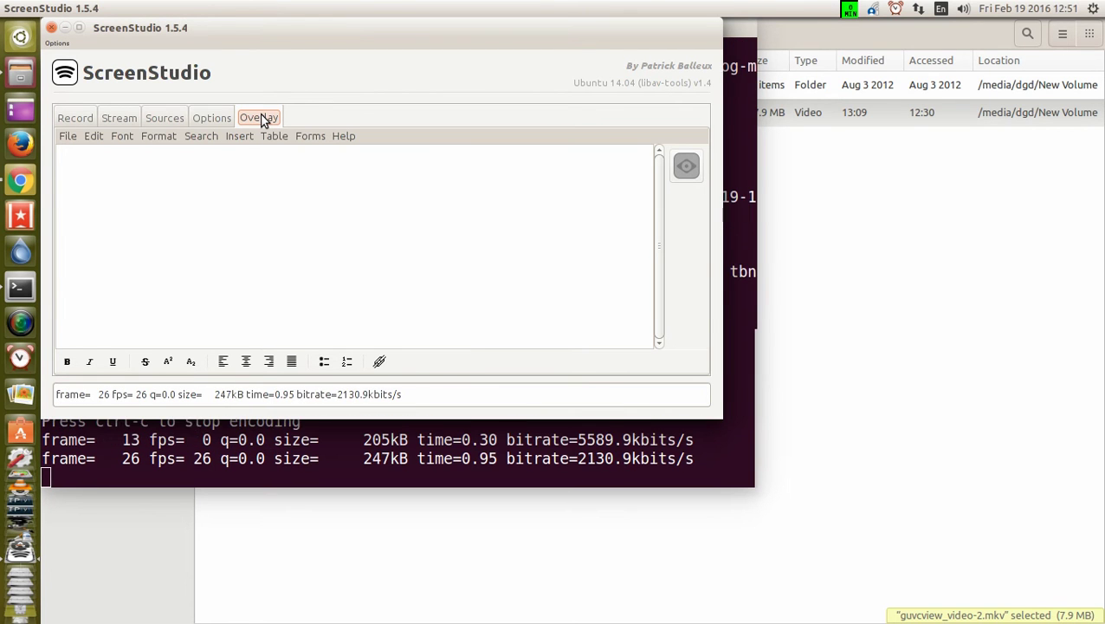
Step: Switch to Google Chrome and view the header of the OpenShot Videos page
{"action": "left_click", "coordinate": [822, 375]}
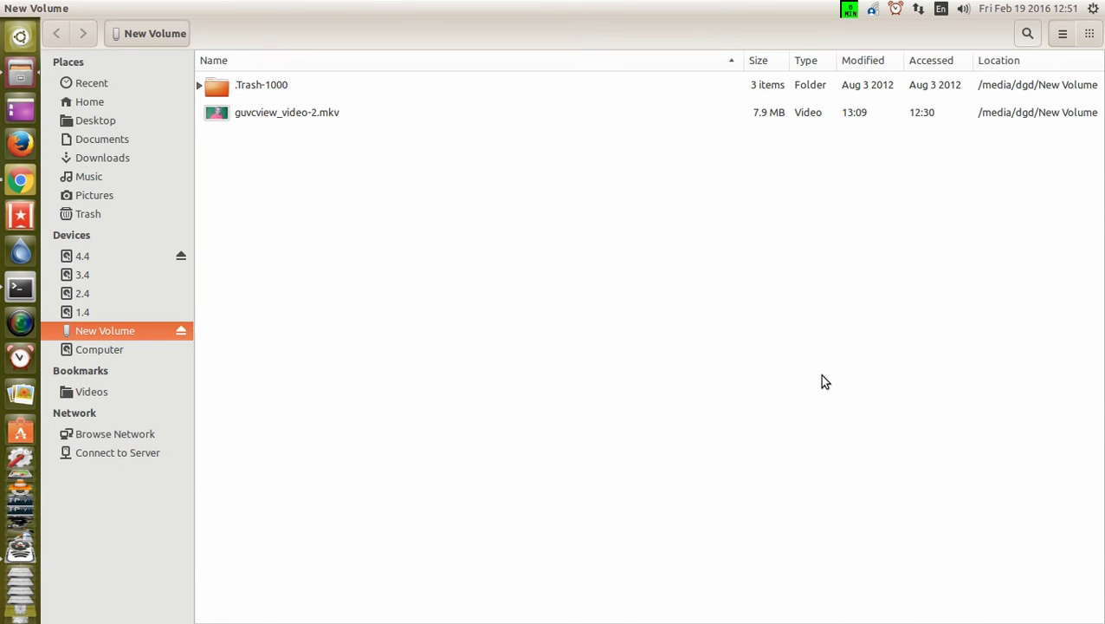
{"action": "key", "text": "alt+Tab"}
{"action": "key", "text": "alt+Tab"}
{"action": "key", "text": "alt+Tab"}
{"action": "key", "text": "alt+Tab"}
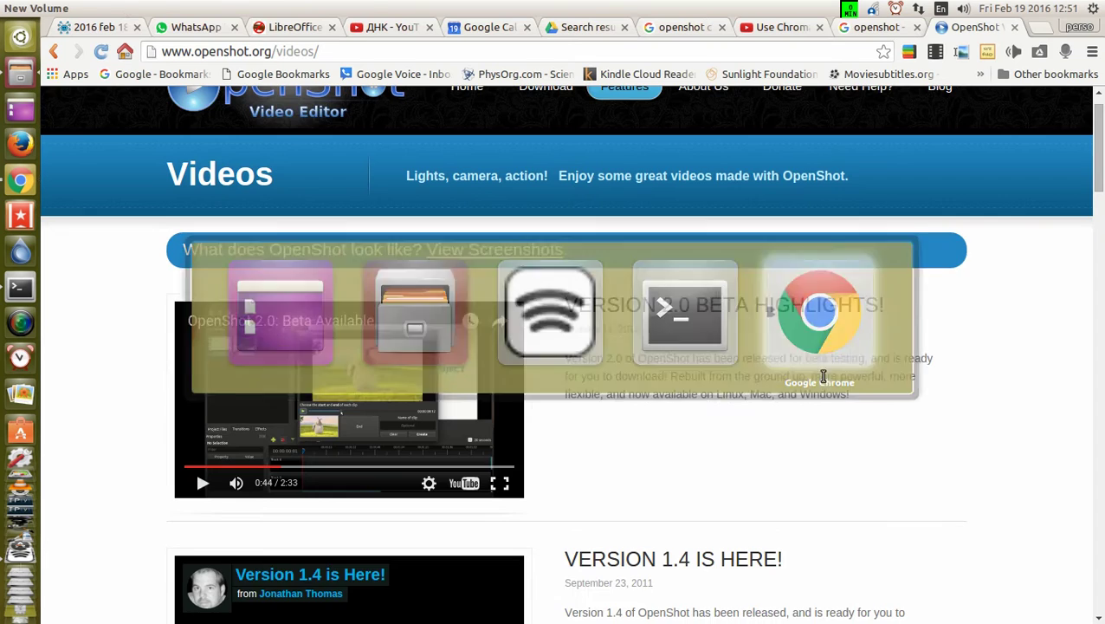
{"action": "scroll", "coordinate": [696, 390], "scroll_direction": "up", "scroll_amount": 1}
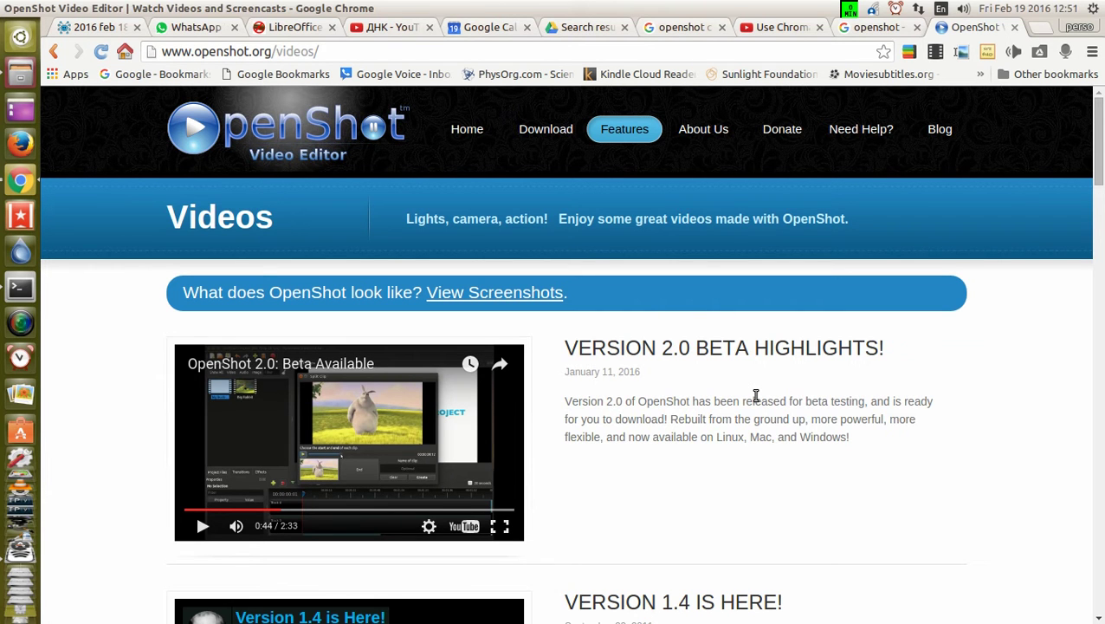
Step: Return to the New Volume folder and preview guvcview_video-2.mkv in VLC, closing the player when done
{"action": "key", "text": "alt+Tab"}
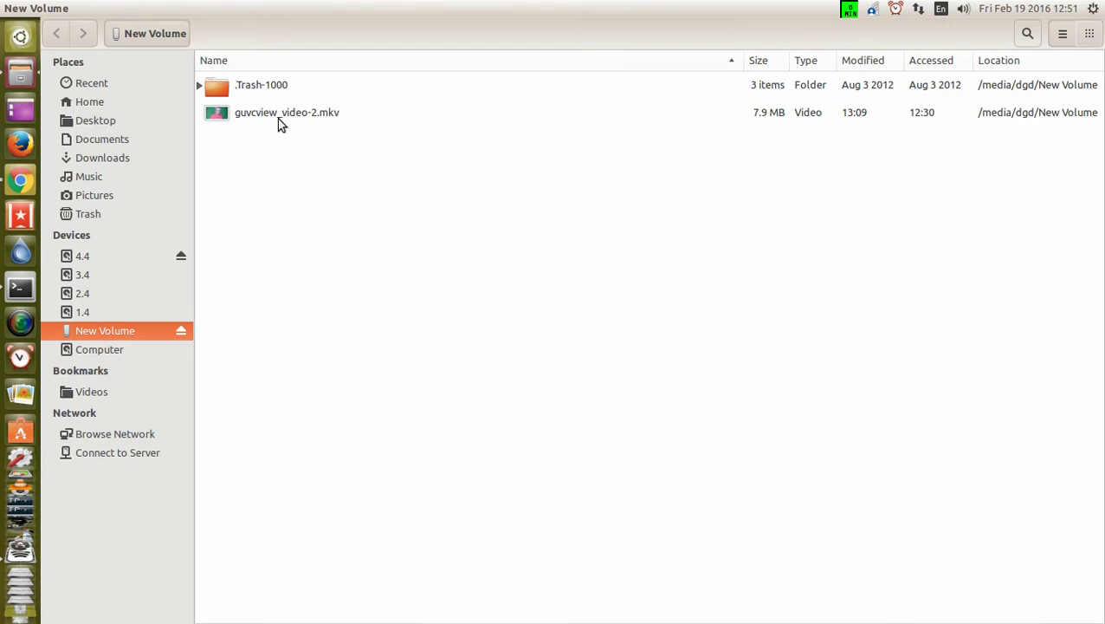
{"action": "left_click", "coordinate": [277, 120]}
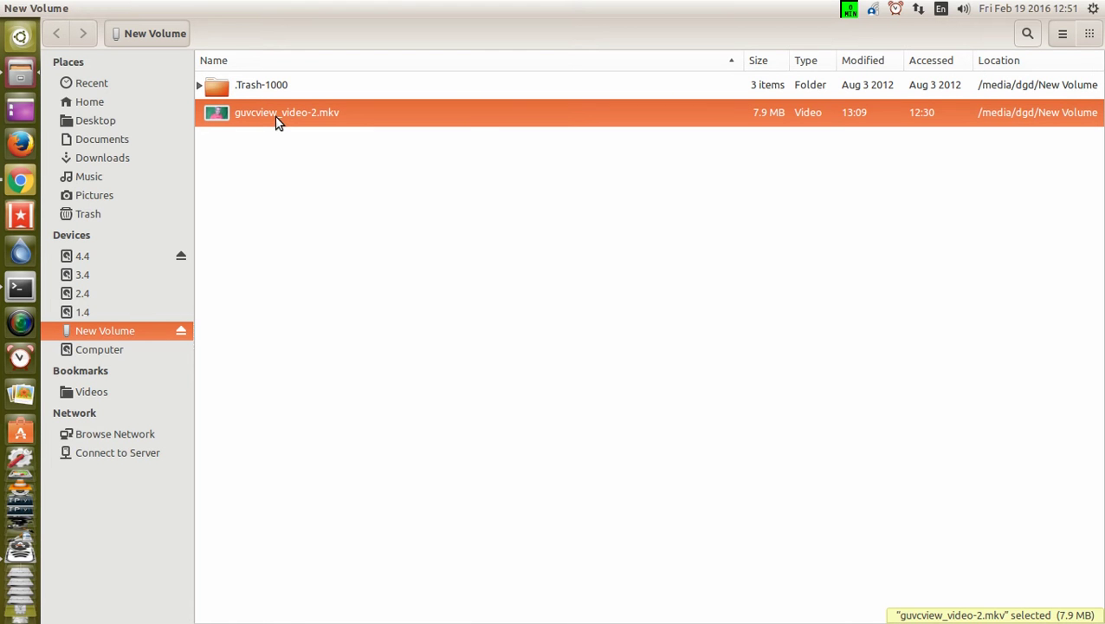
{"action": "right_click", "coordinate": [277, 121]}
{"action": "left_click", "coordinate": [341, 129]}
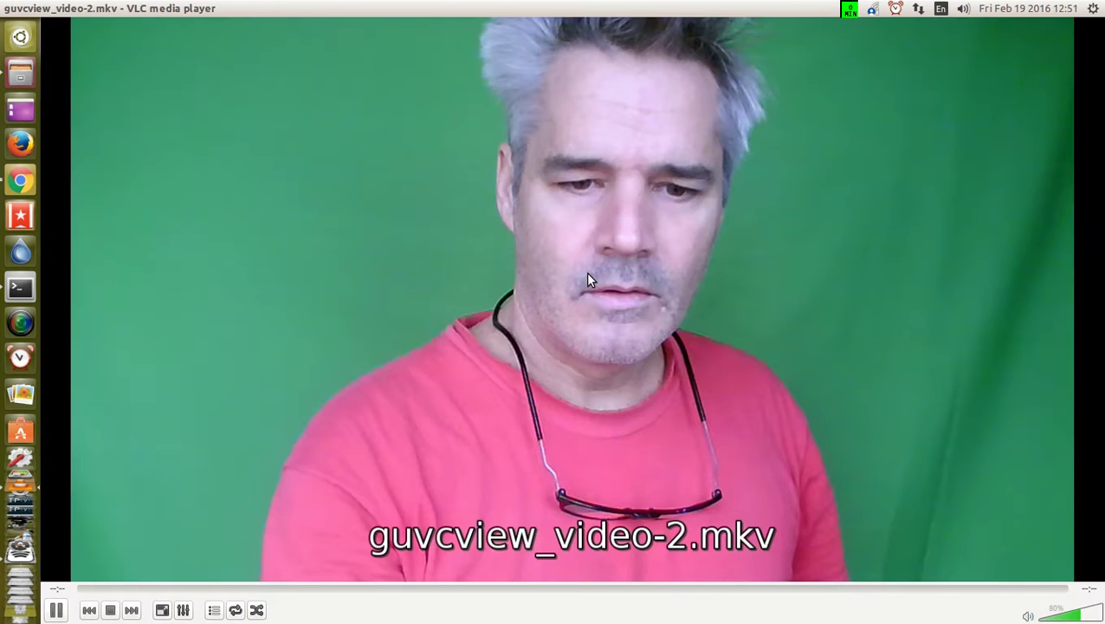
{"action": "left_click", "coordinate": [55, 609]}
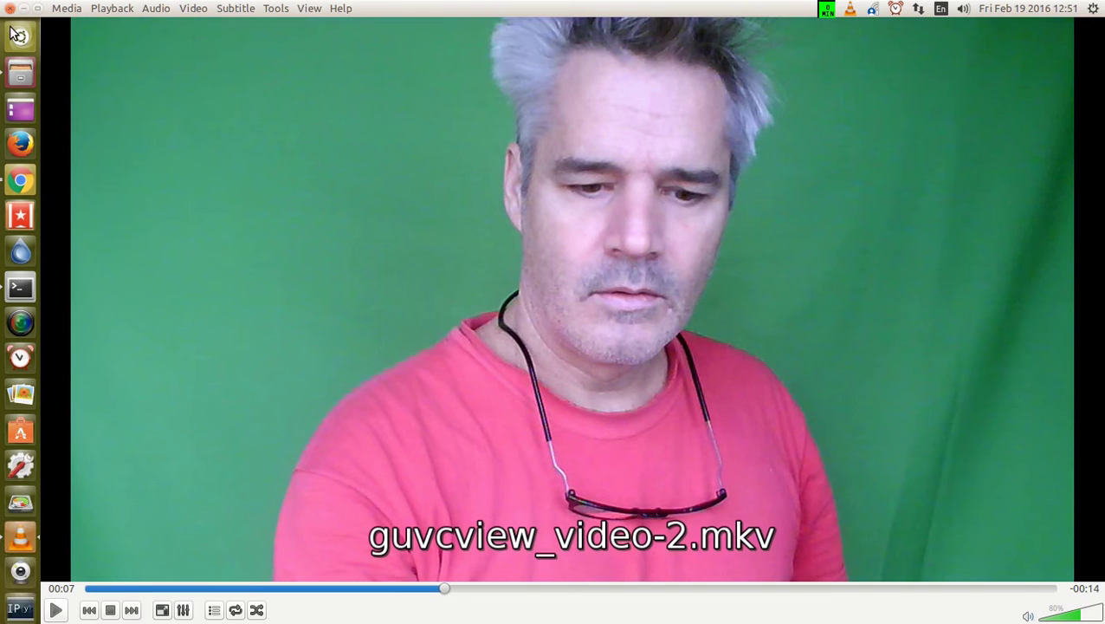
{"action": "left_click", "coordinate": [8, 9]}
Step: Open guvcview_video-2.mkv from the New Volume folder in OpenShot Video Editor
{"action": "right_click", "coordinate": [302, 112]}
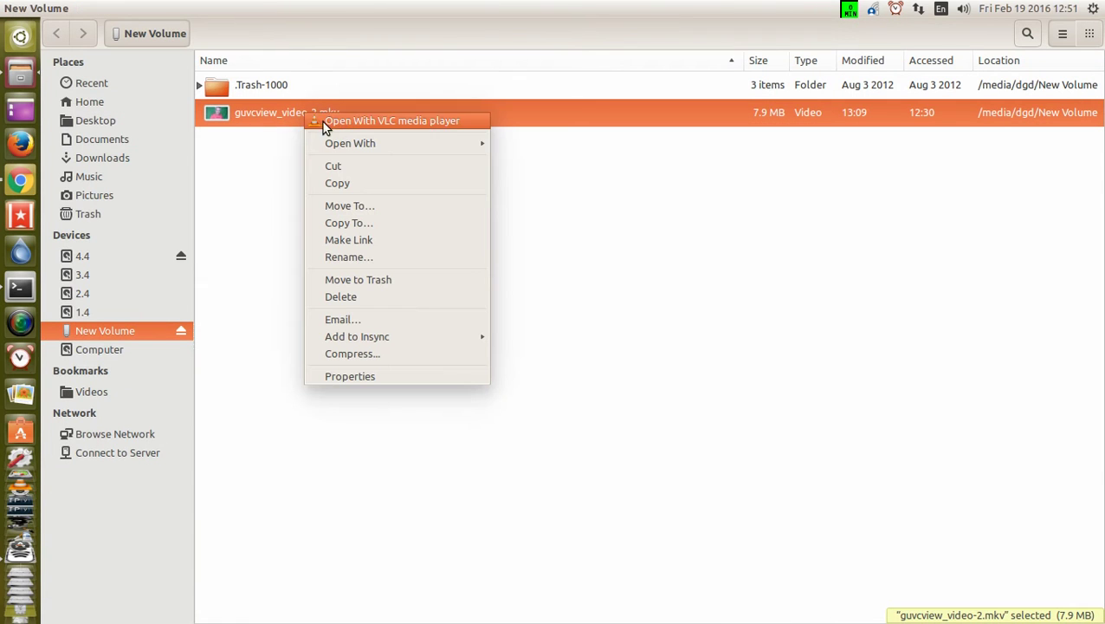
{"action": "mouse_move", "coordinate": [367, 143]}
{"action": "left_click", "coordinate": [573, 161]}
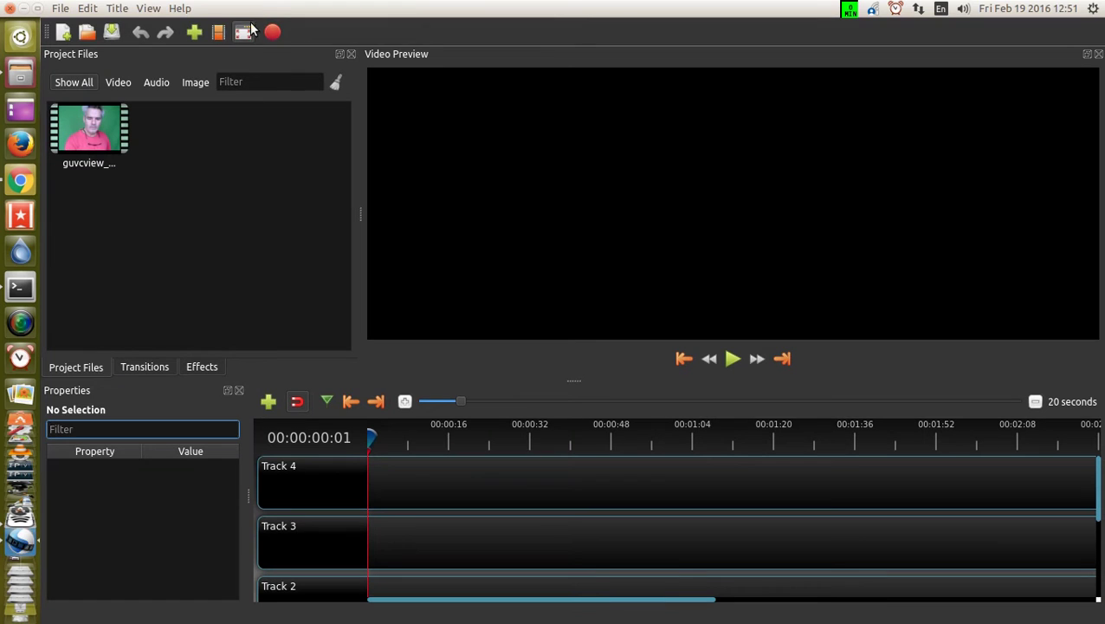
Step: Check which version of OpenShot is installed and close the version information
{"action": "left_click", "coordinate": [183, 10]}
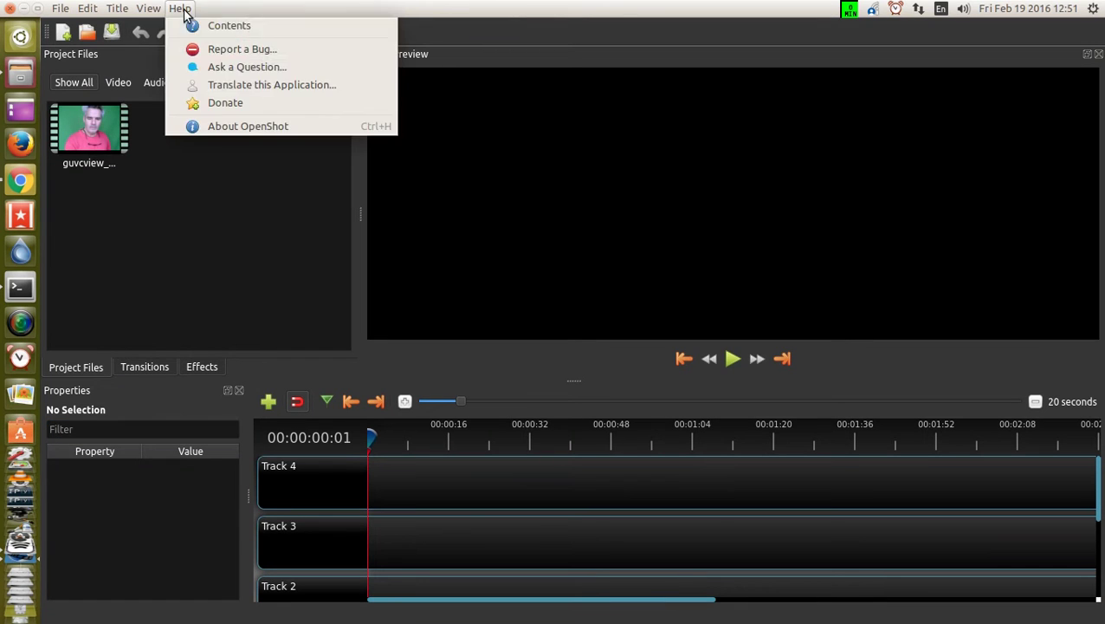
{"action": "left_click", "coordinate": [230, 121]}
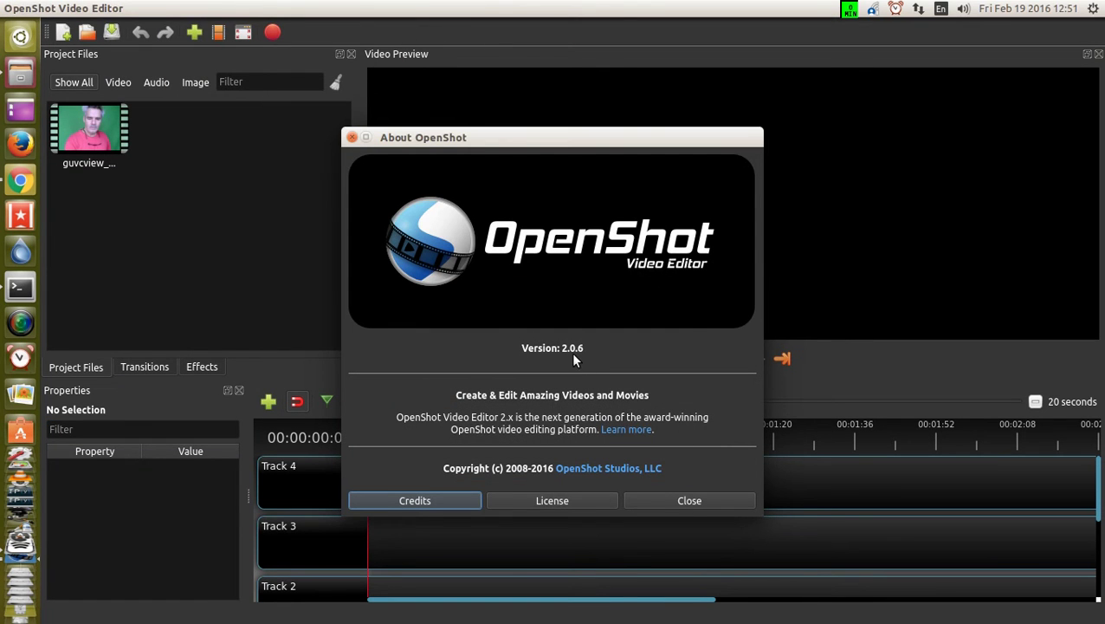
{"action": "left_click", "coordinate": [664, 502]}
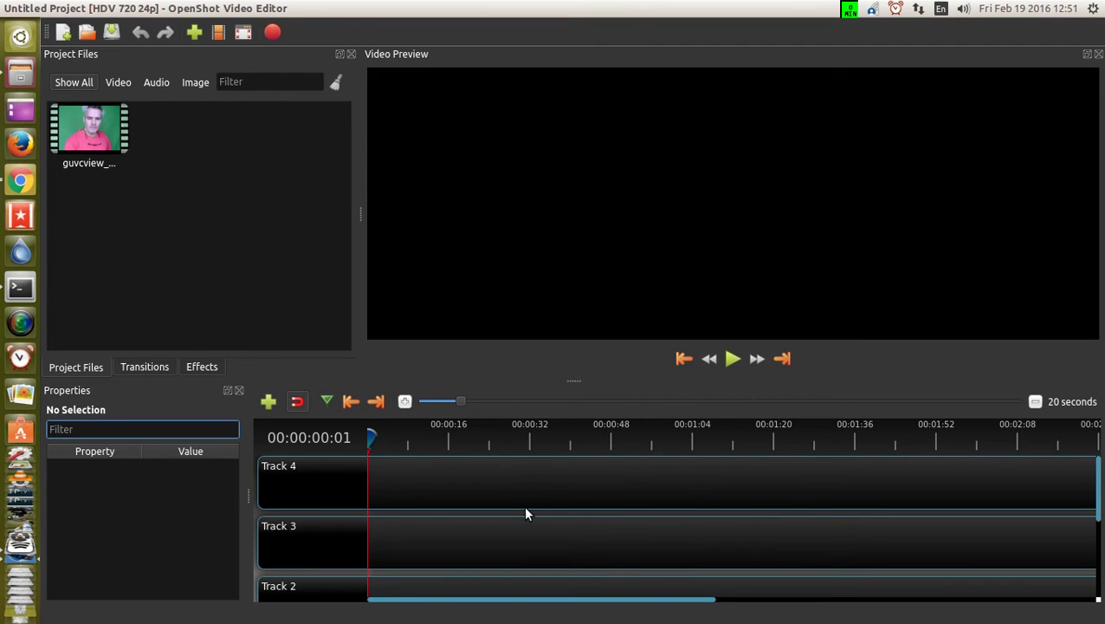
Step: Show only images in the project files and import 20151118_112034.jpg from the Pictures folder
{"action": "scroll", "coordinate": [524, 506], "scroll_direction": "down", "scroll_amount": 3}
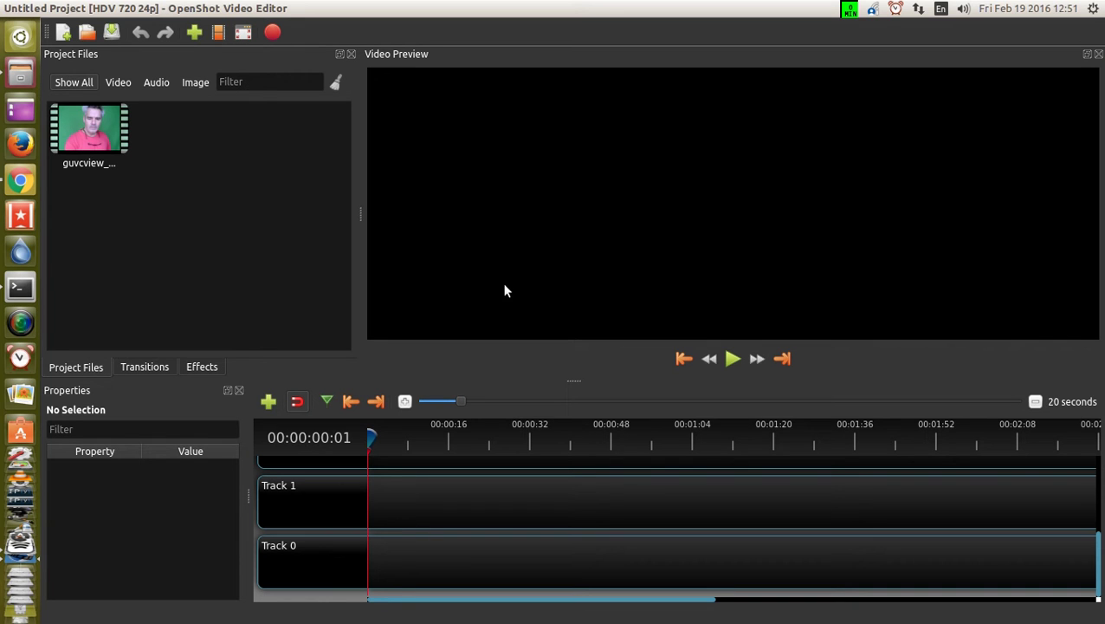
{"action": "left_click", "coordinate": [191, 85]}
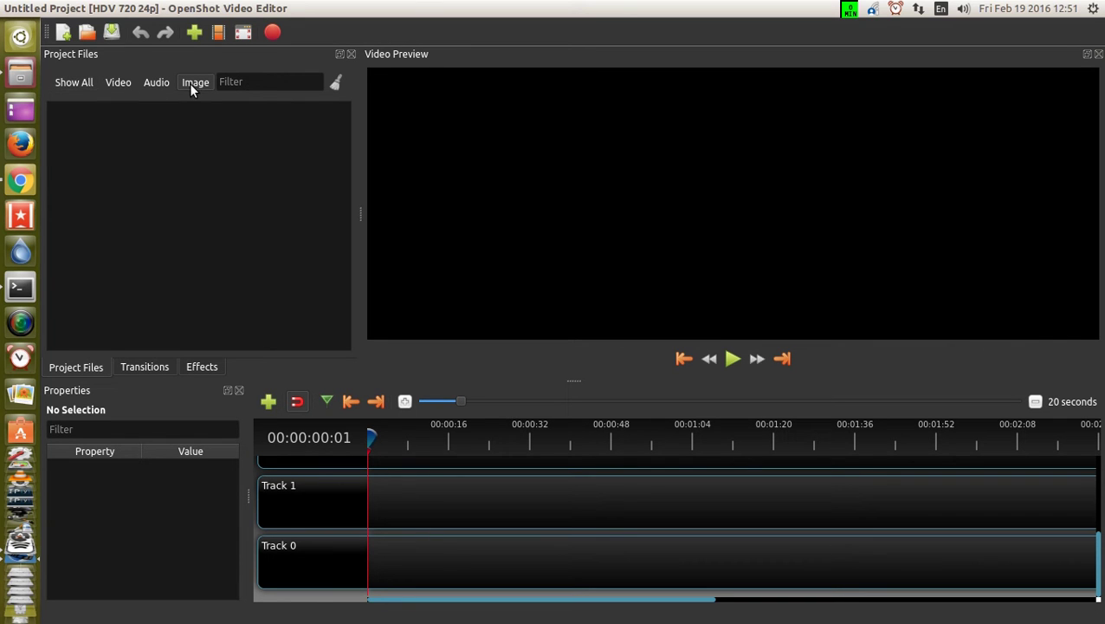
{"action": "right_click", "coordinate": [191, 139]}
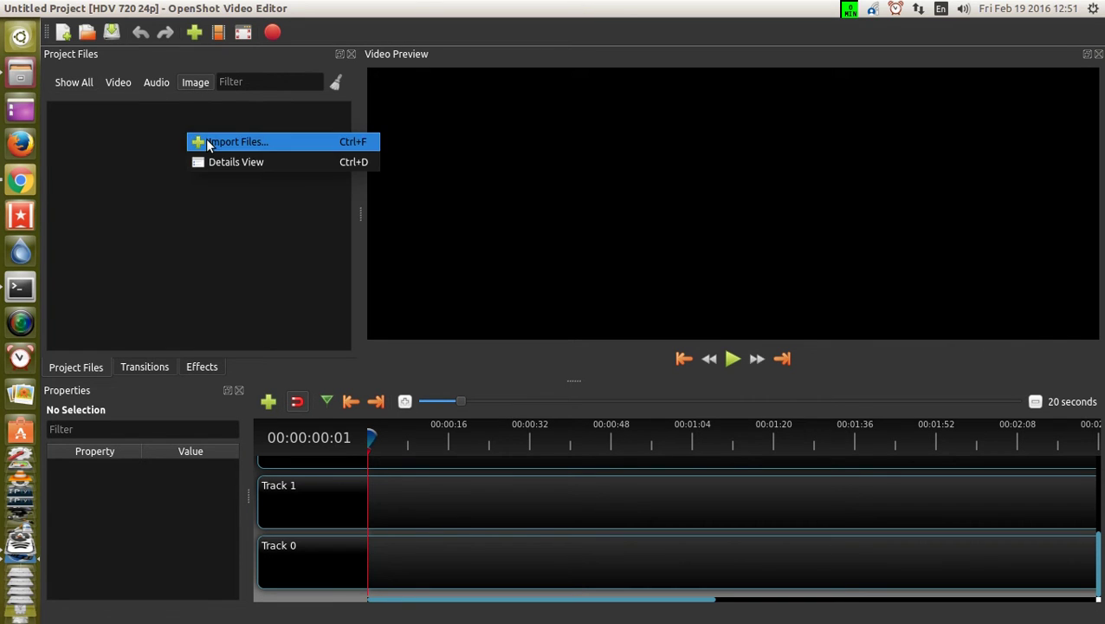
{"action": "left_click", "coordinate": [208, 144]}
{"action": "double_click", "coordinate": [444, 341]}
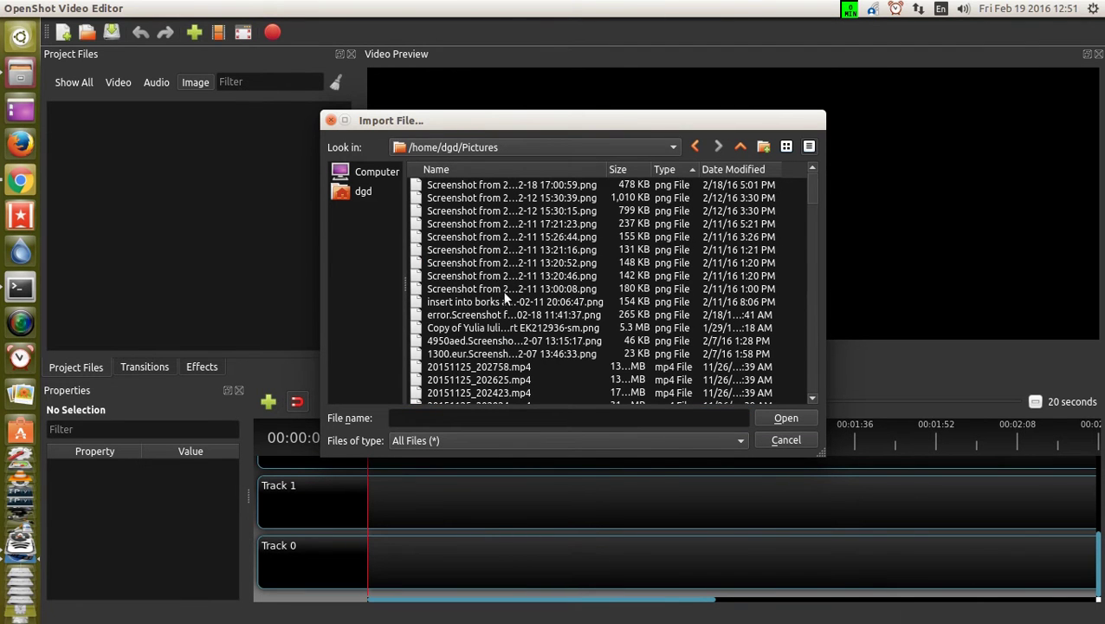
{"action": "scroll", "coordinate": [506, 298], "scroll_direction": "down", "scroll_amount": 2}
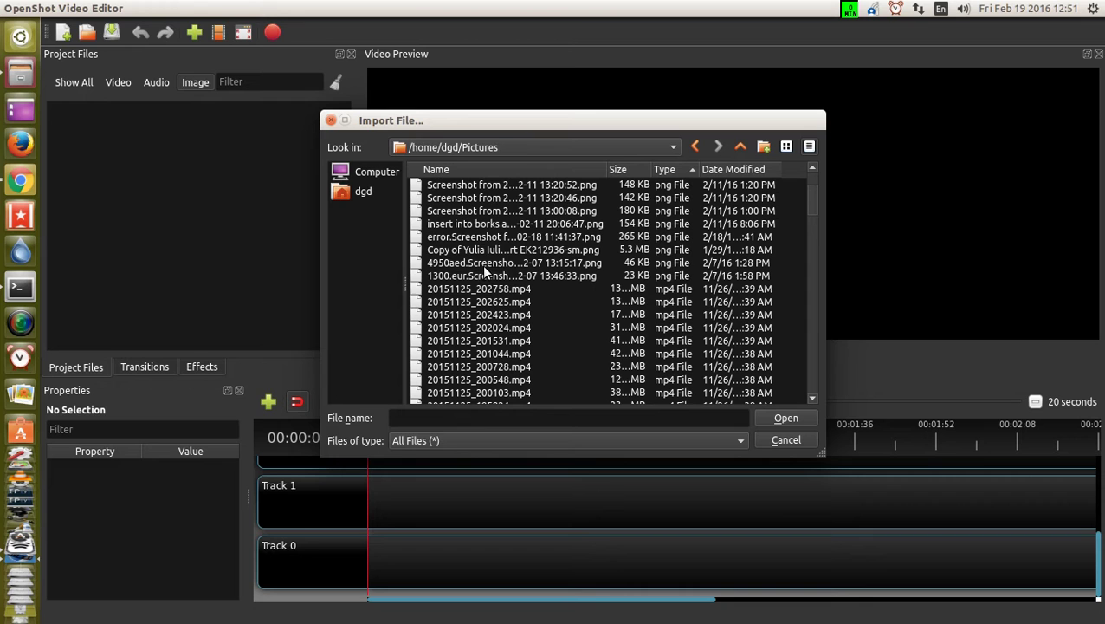
{"action": "scroll", "coordinate": [517, 245], "scroll_direction": "down", "scroll_amount": 10}
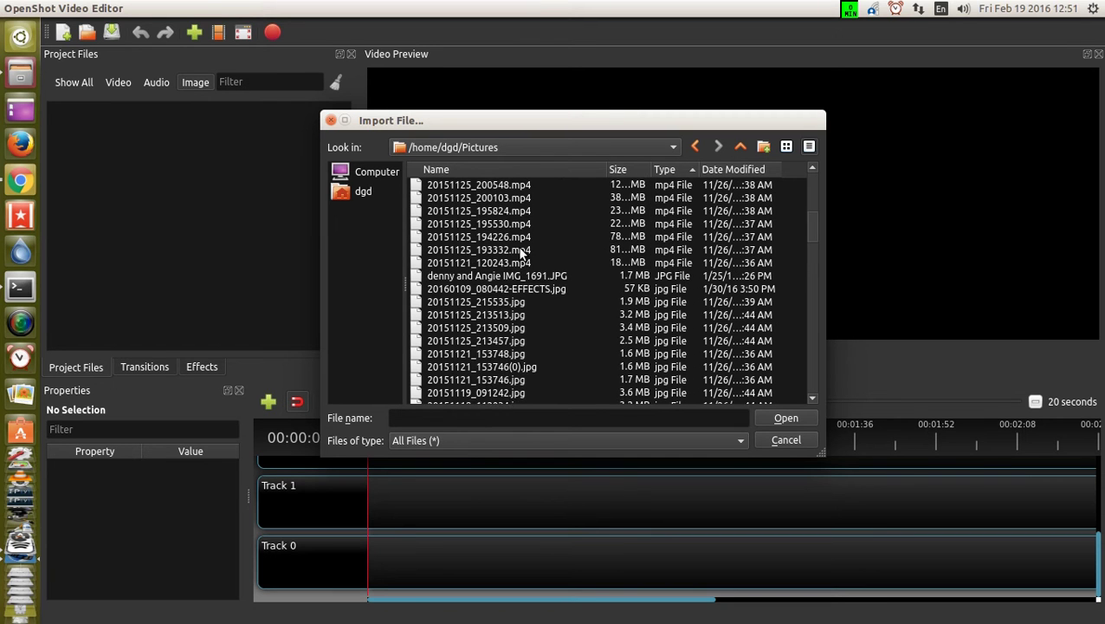
{"action": "left_click", "coordinate": [499, 249]}
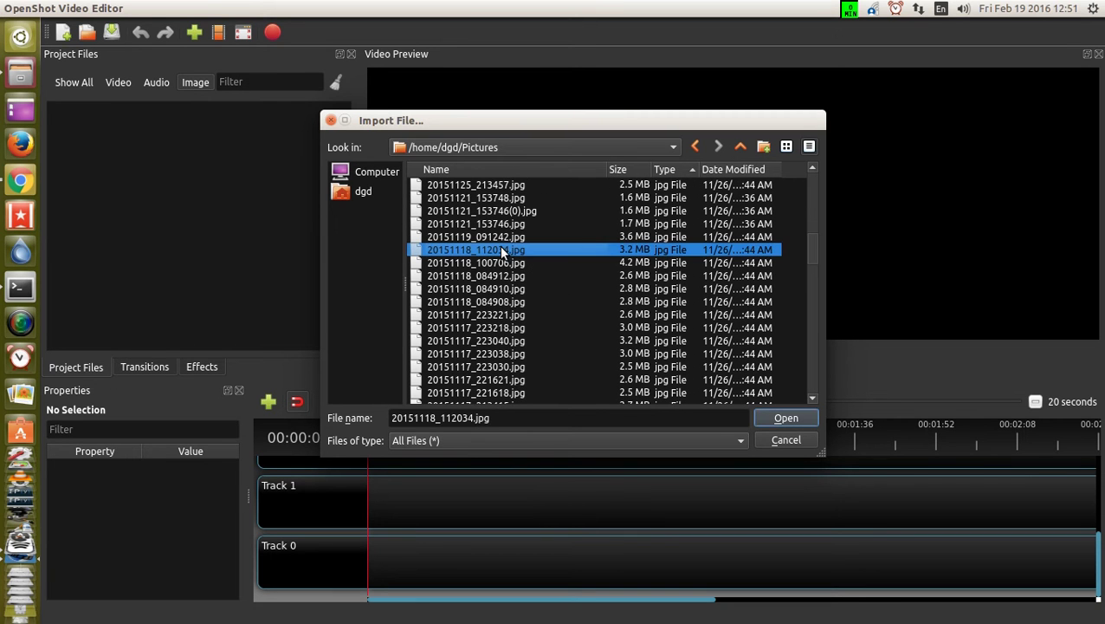
{"action": "left_click", "coordinate": [788, 419]}
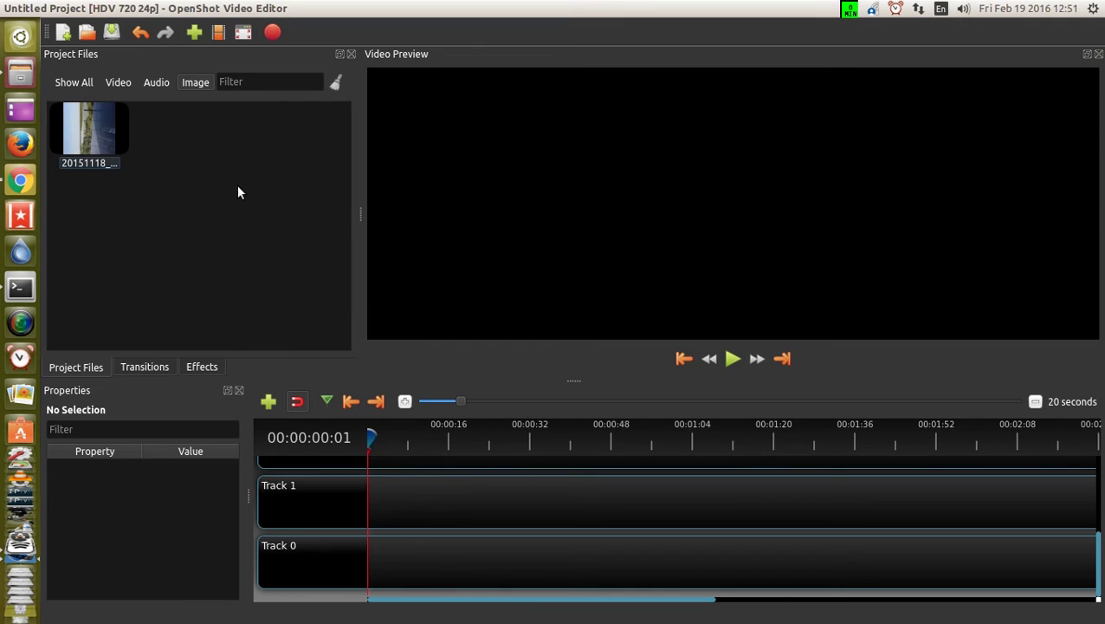
Step: Place the photo on Track 0 and the guvcview video on Track 1 at the timeline start, with the photo extended to about 21 seconds
{"action": "left_click_drag", "start_coordinate": [96, 135], "coordinate": [349, 567]}
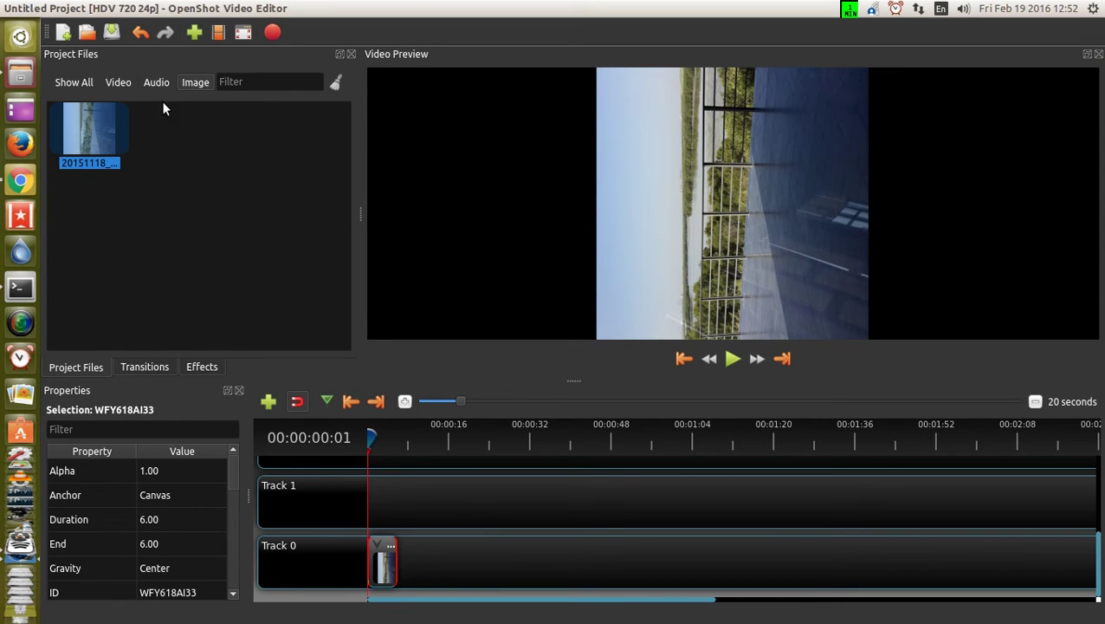
{"action": "left_click", "coordinate": [89, 78]}
{"action": "left_click_drag", "start_coordinate": [112, 134], "coordinate": [365, 511]}
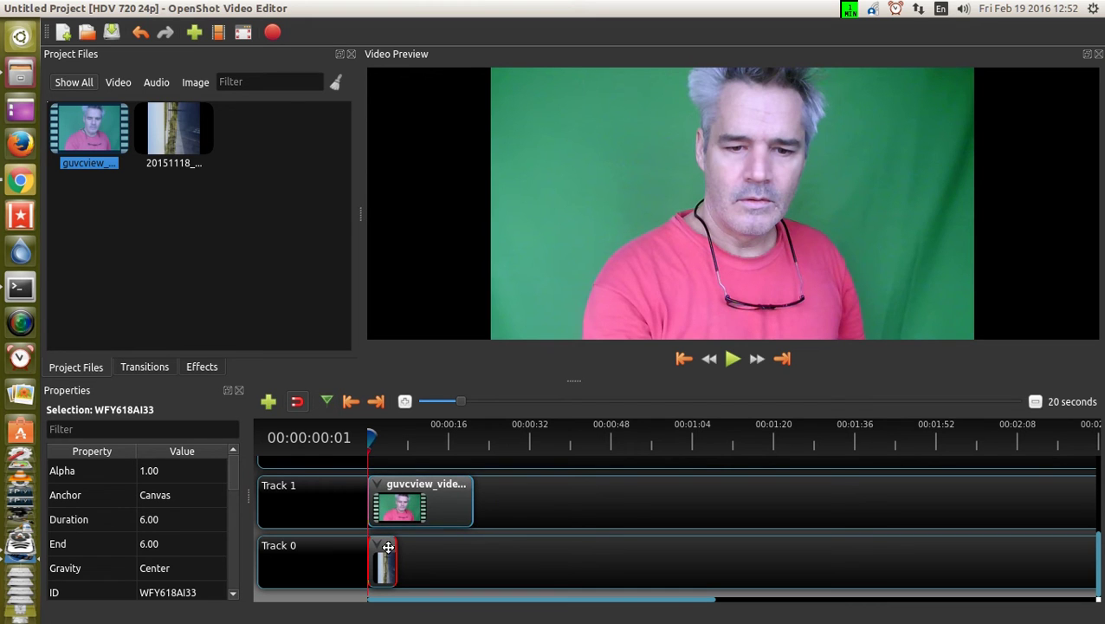
{"action": "left_click_drag", "start_coordinate": [388, 546], "coordinate": [473, 547]}
Step: Examine the properties of the video clip on Track 1 and the photo clip on Track 0
{"action": "left_click", "coordinate": [439, 506]}
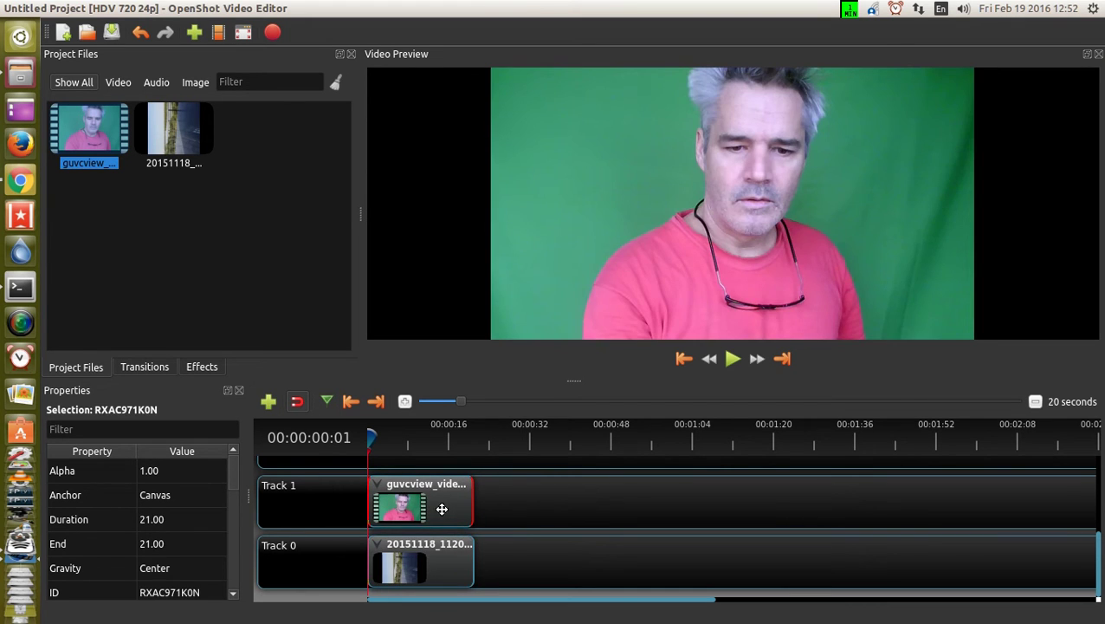
{"action": "right_click", "coordinate": [442, 509]}
{"action": "left_click", "coordinate": [505, 478]}
{"action": "left_click", "coordinate": [440, 569]}
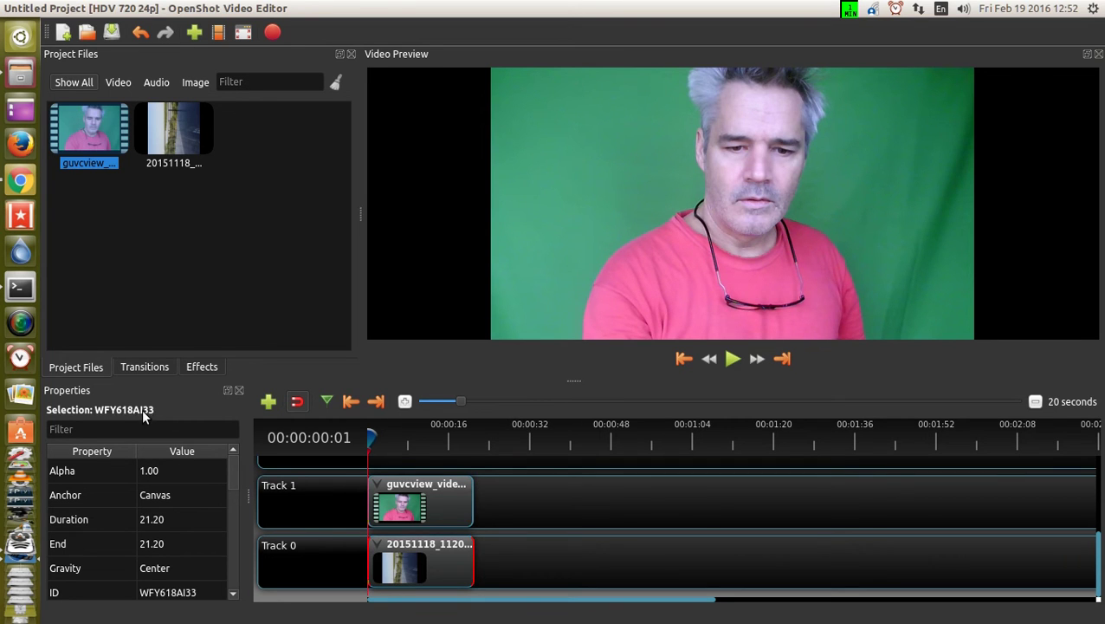
{"action": "left_click", "coordinate": [439, 510]}
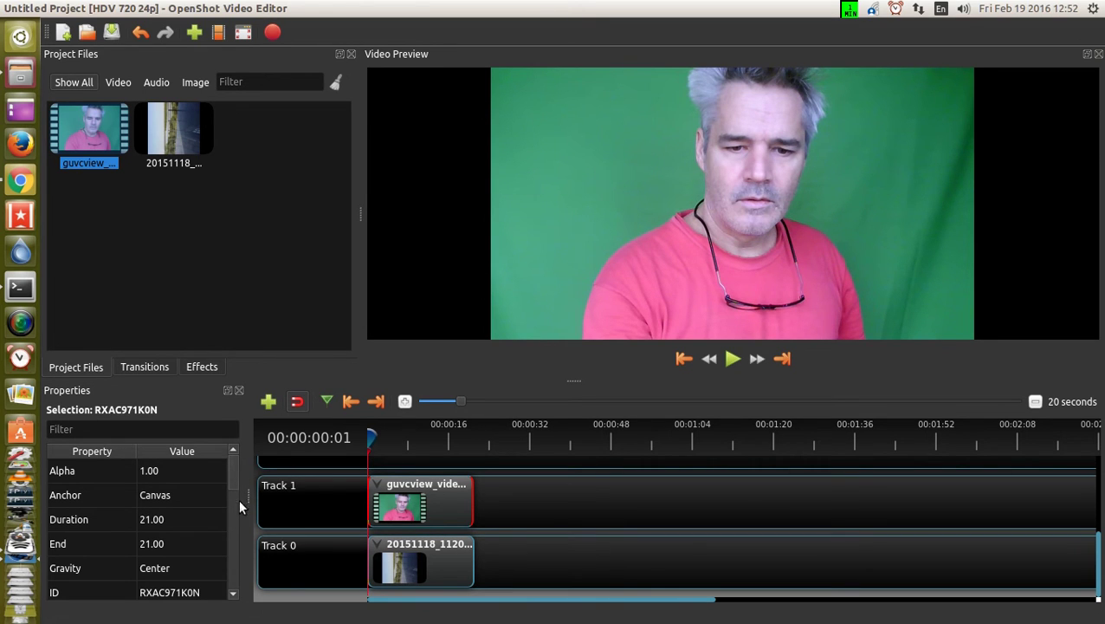
{"action": "left_click_drag", "start_coordinate": [230, 475], "coordinate": [235, 588]}
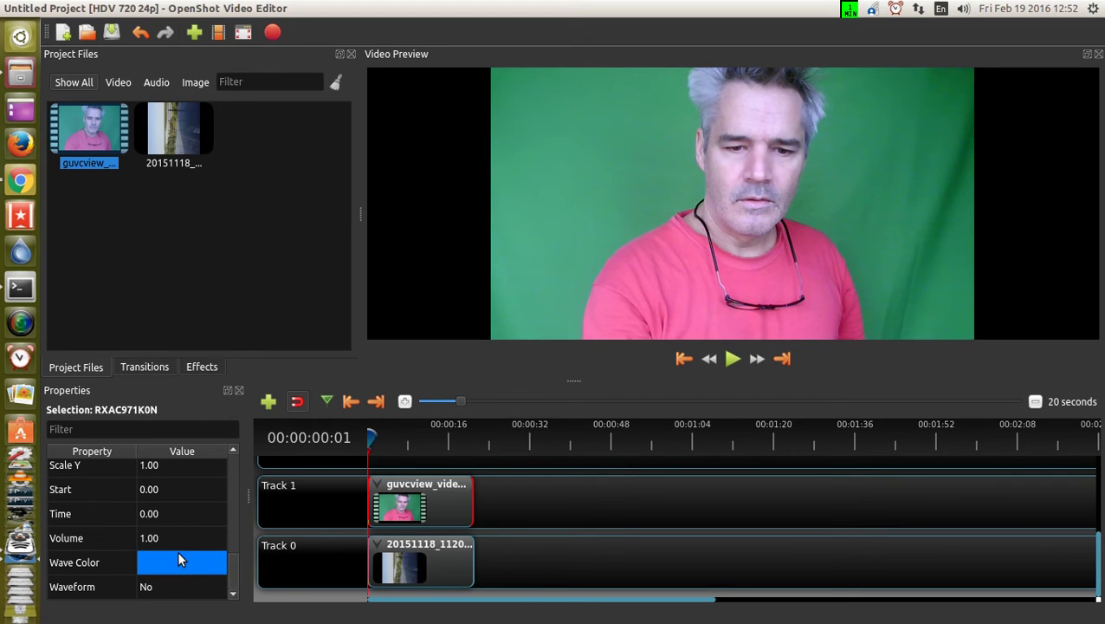
{"action": "right_click", "coordinate": [448, 513]}
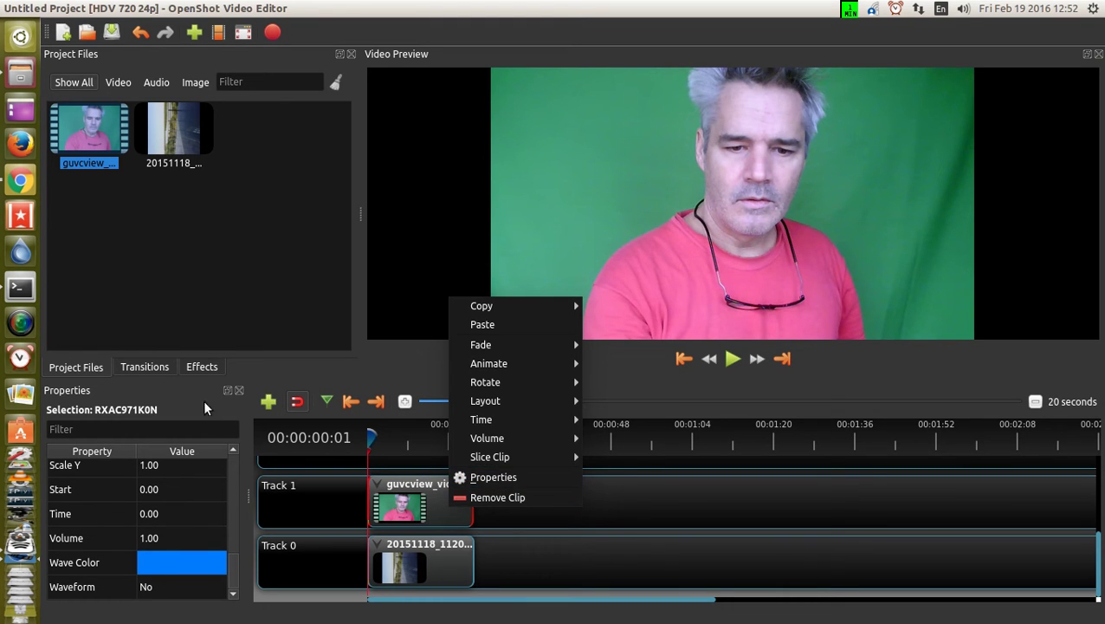
Step: Apply the Chroma Key (Greenscreen) effect to the guvcview video clip on Track 1
{"action": "left_click", "coordinate": [202, 366]}
{"action": "left_click", "coordinate": [136, 219]}
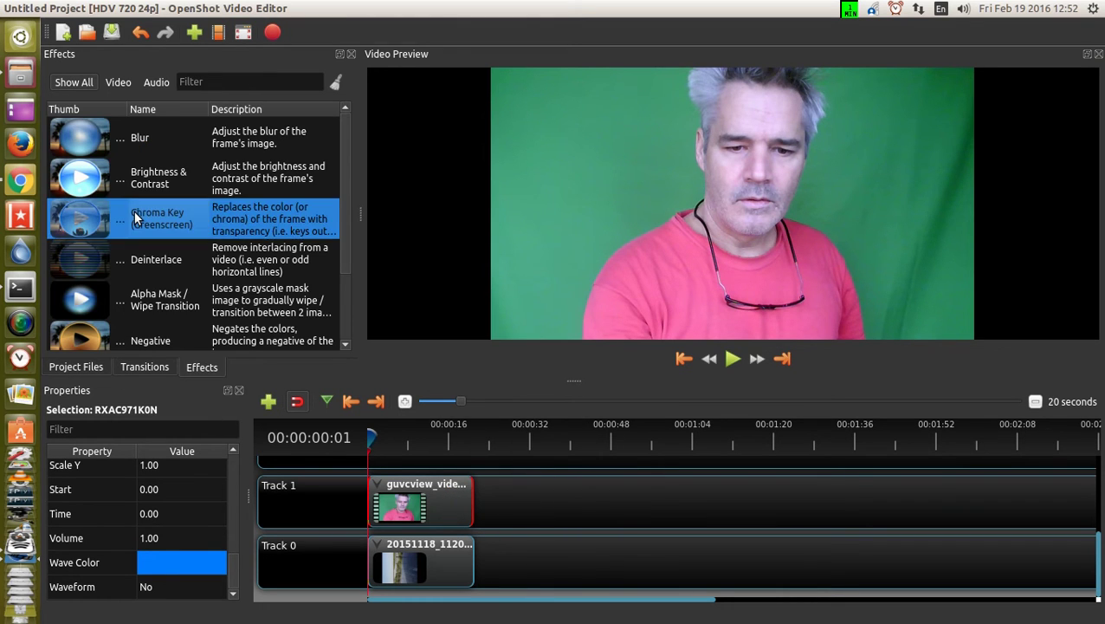
{"action": "right_click", "coordinate": [136, 218]}
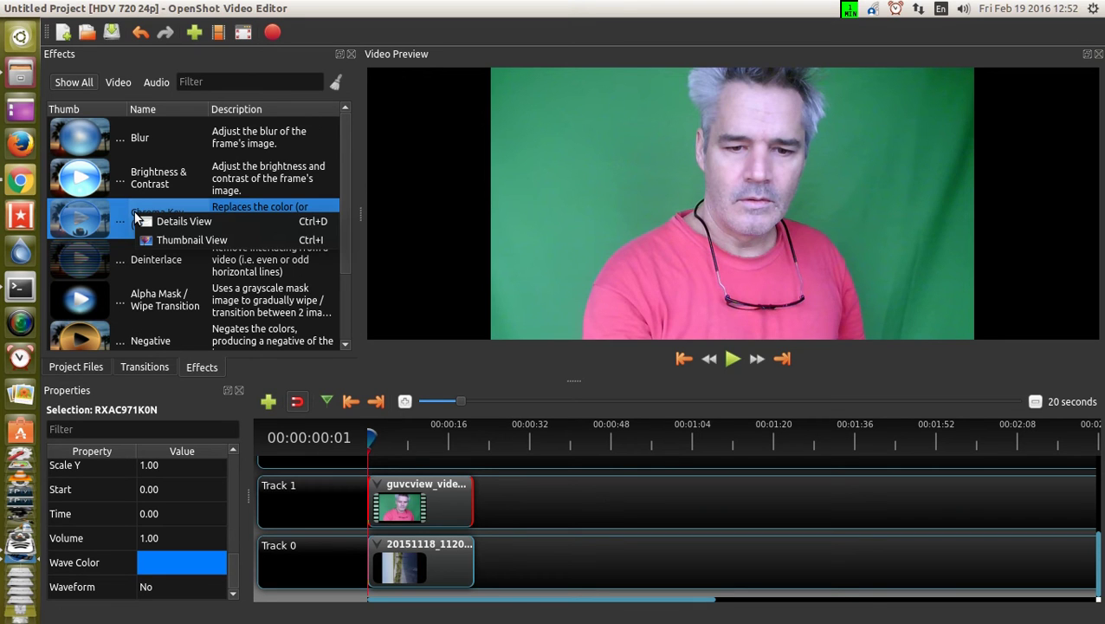
{"action": "left_click", "coordinate": [121, 222]}
{"action": "left_click_drag", "start_coordinate": [100, 222], "coordinate": [416, 506]}
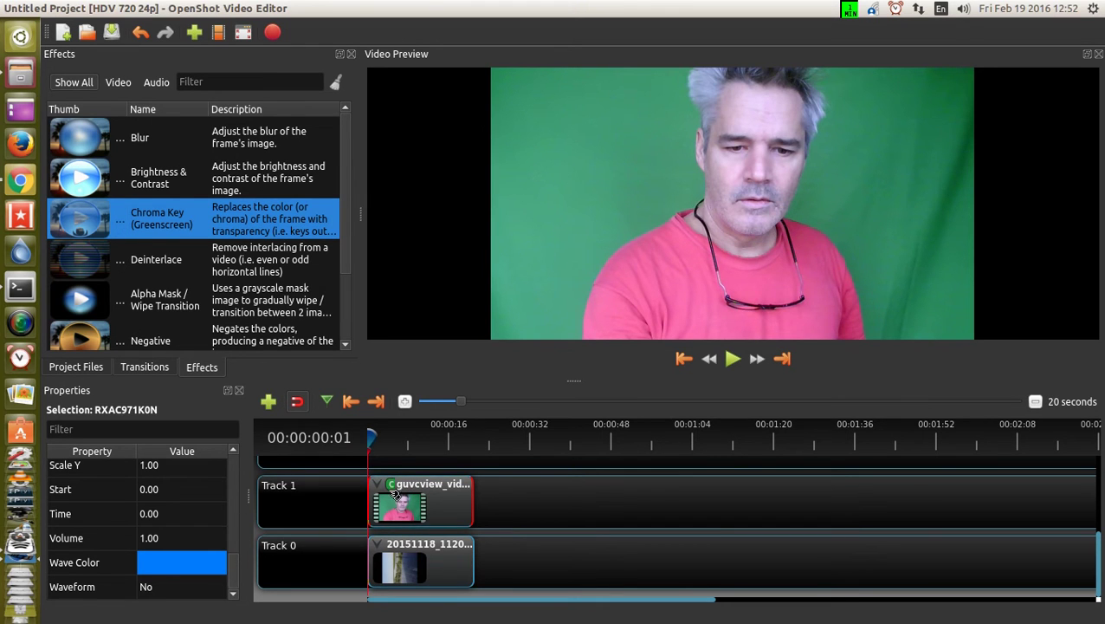
Step: Set the Chroma Key effect's key color to #3f9977 by sampling the green backdrop in the preview, and play the result
{"action": "left_click", "coordinate": [395, 487]}
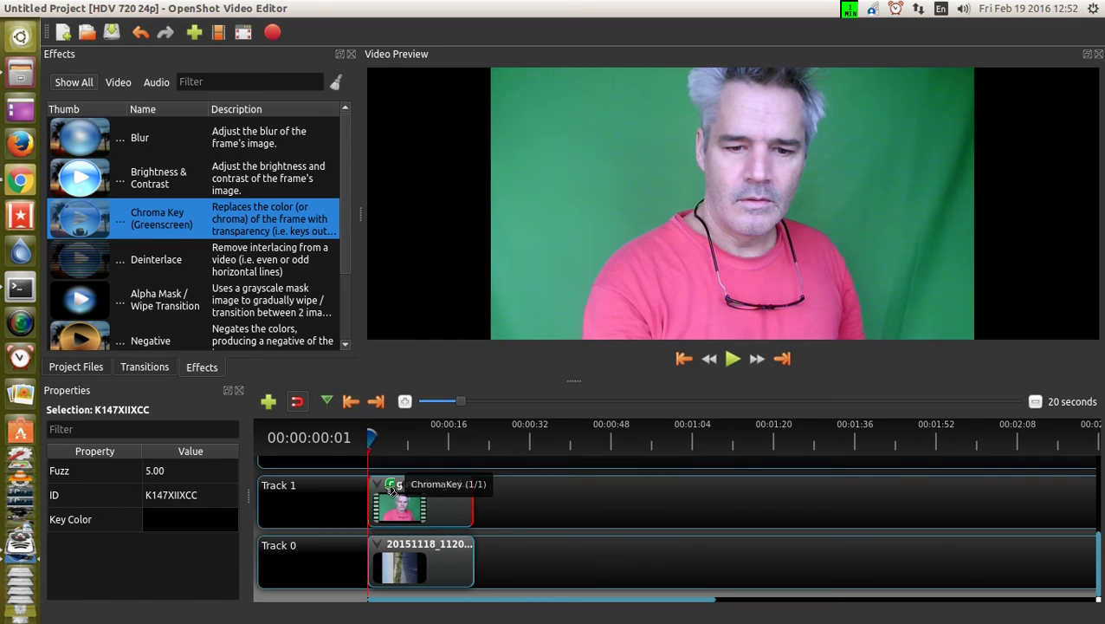
{"action": "double_click", "coordinate": [176, 519]}
{"action": "left_click_drag", "start_coordinate": [548, 137], "coordinate": [334, 116]}
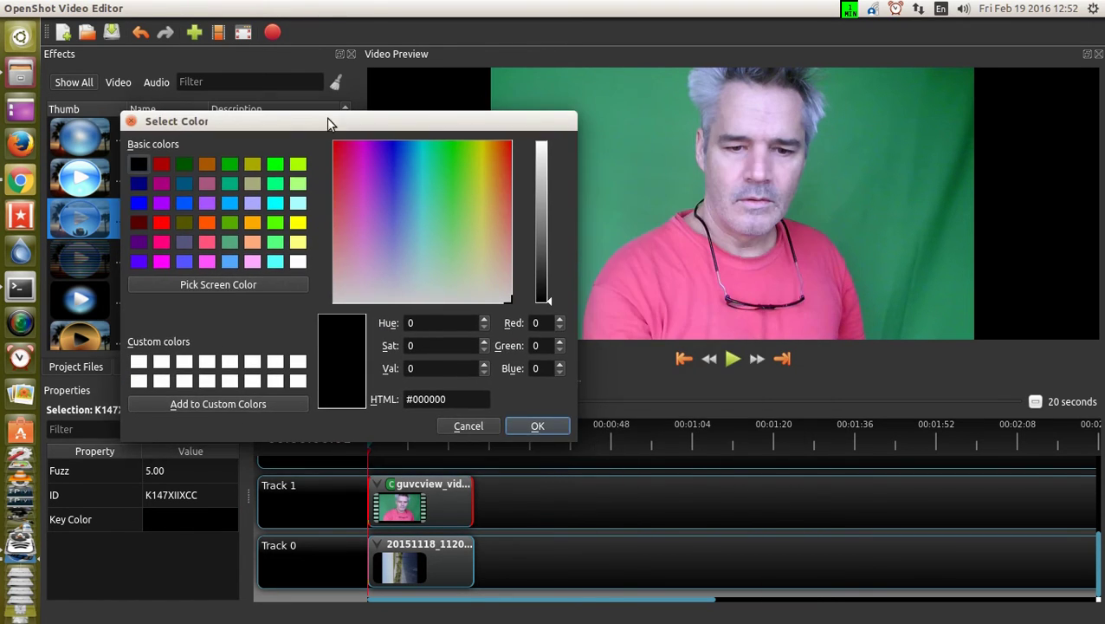
{"action": "left_click", "coordinate": [210, 285]}
{"action": "left_click", "coordinate": [621, 154]}
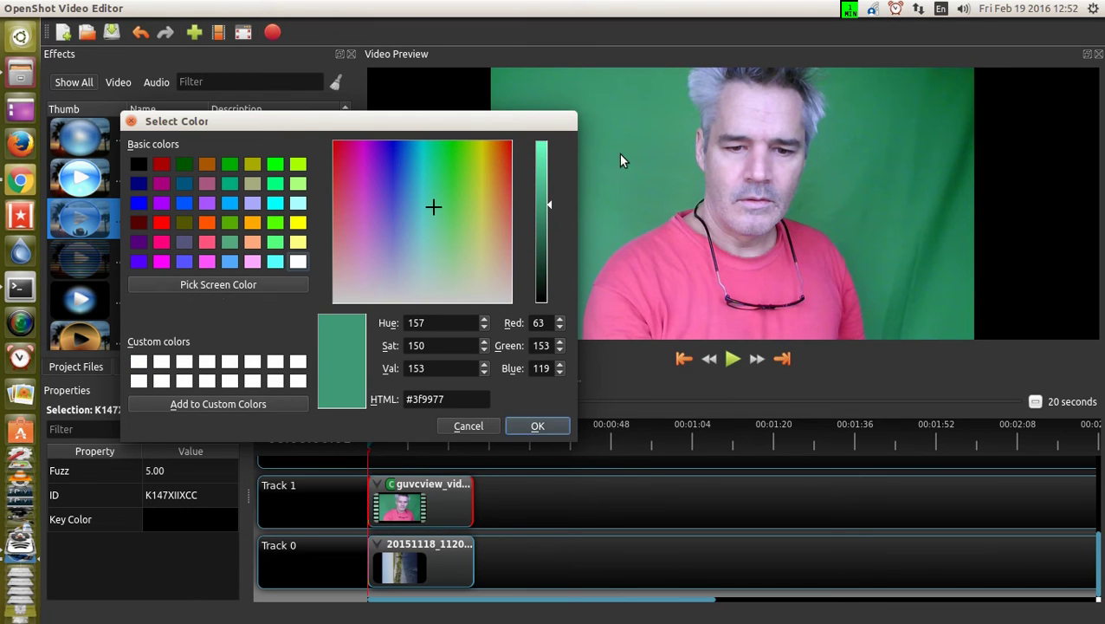
{"action": "left_click", "coordinate": [532, 424]}
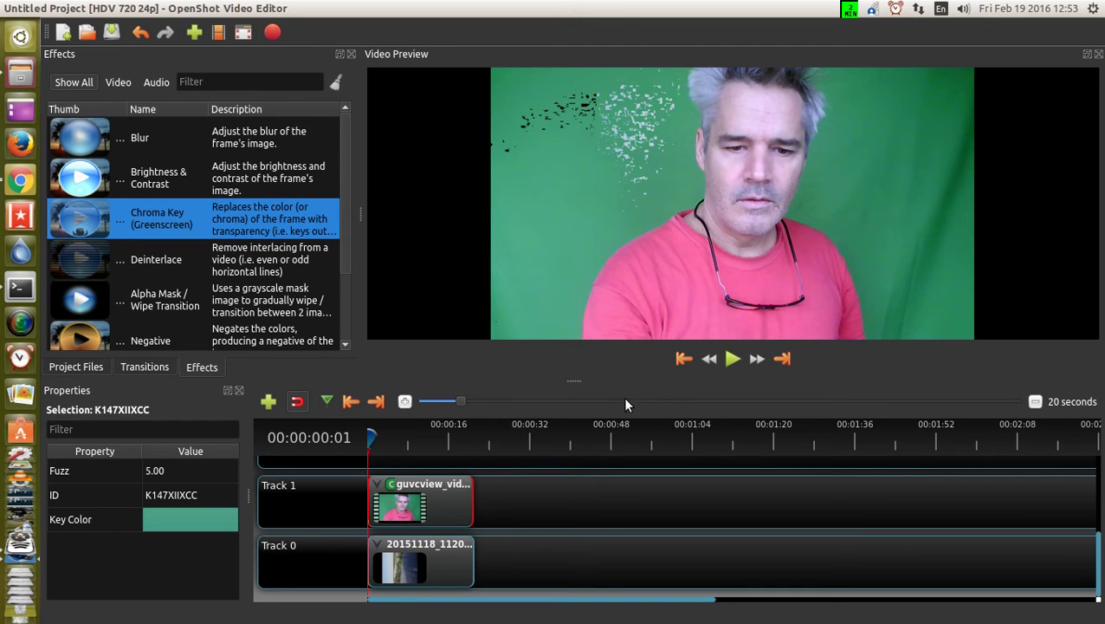
{"action": "left_click", "coordinate": [732, 358]}
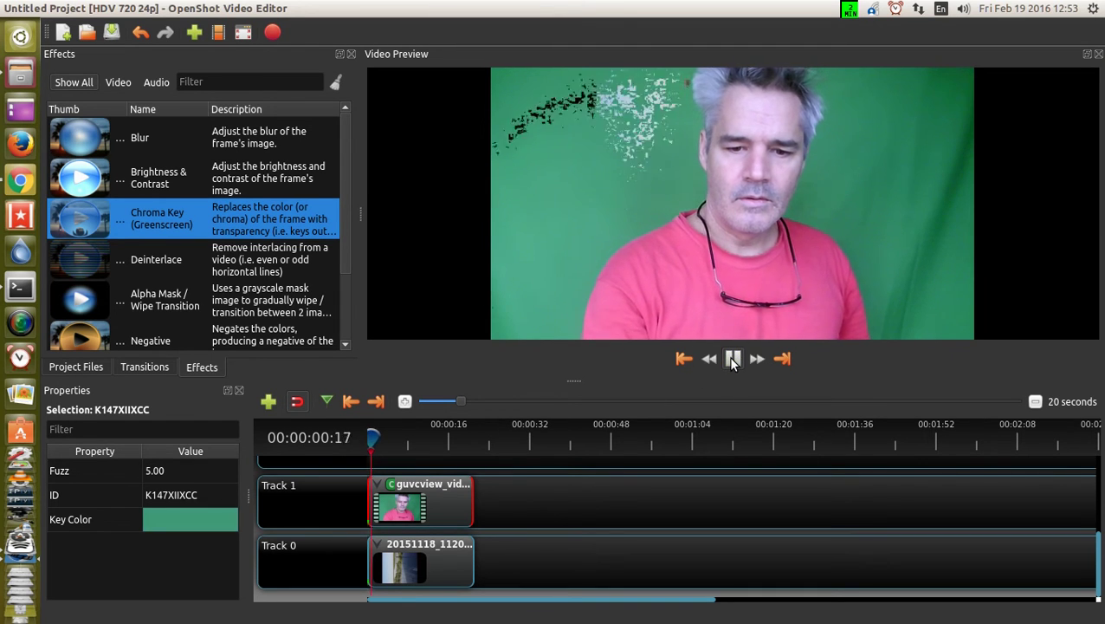
Step: Resample the Chroma Key effect's key color from the green backdrop in the preview as #348c6a and briefly play the result
{"action": "left_click", "coordinate": [733, 362]}
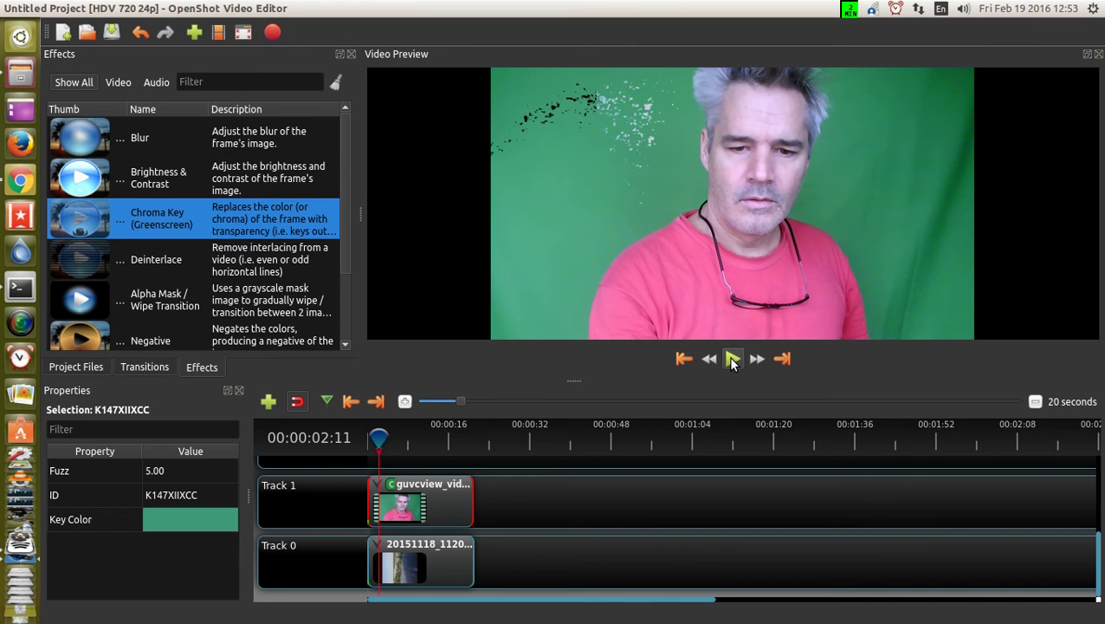
{"action": "right_click", "coordinate": [203, 526]}
{"action": "left_click", "coordinate": [187, 519]}
{"action": "double_click", "coordinate": [187, 519]}
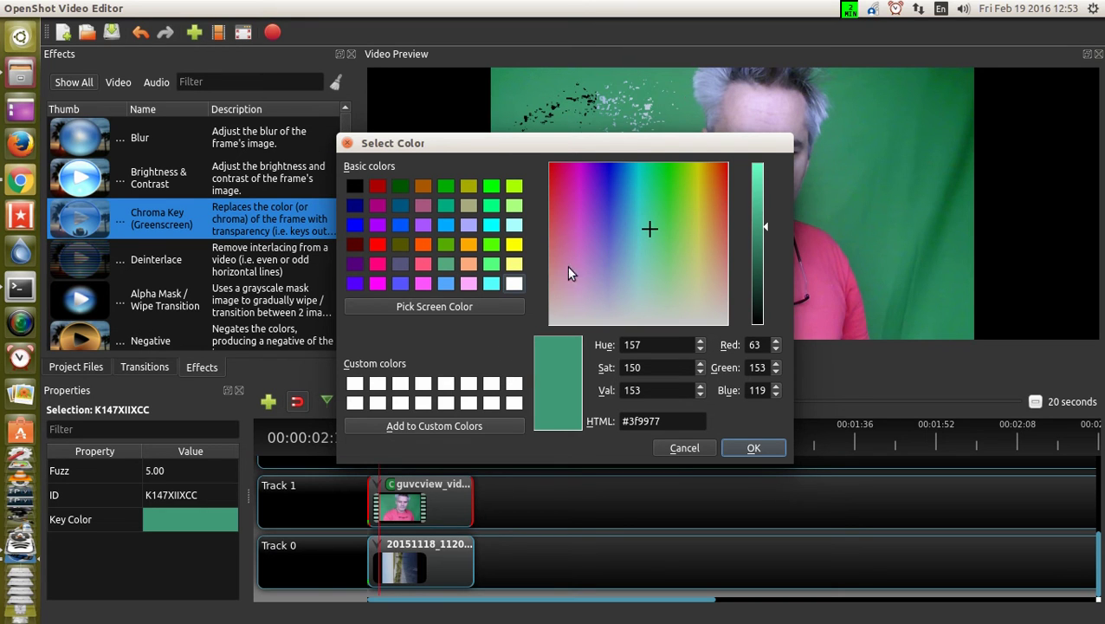
{"action": "left_click", "coordinate": [466, 305]}
{"action": "left_click", "coordinate": [850, 183]}
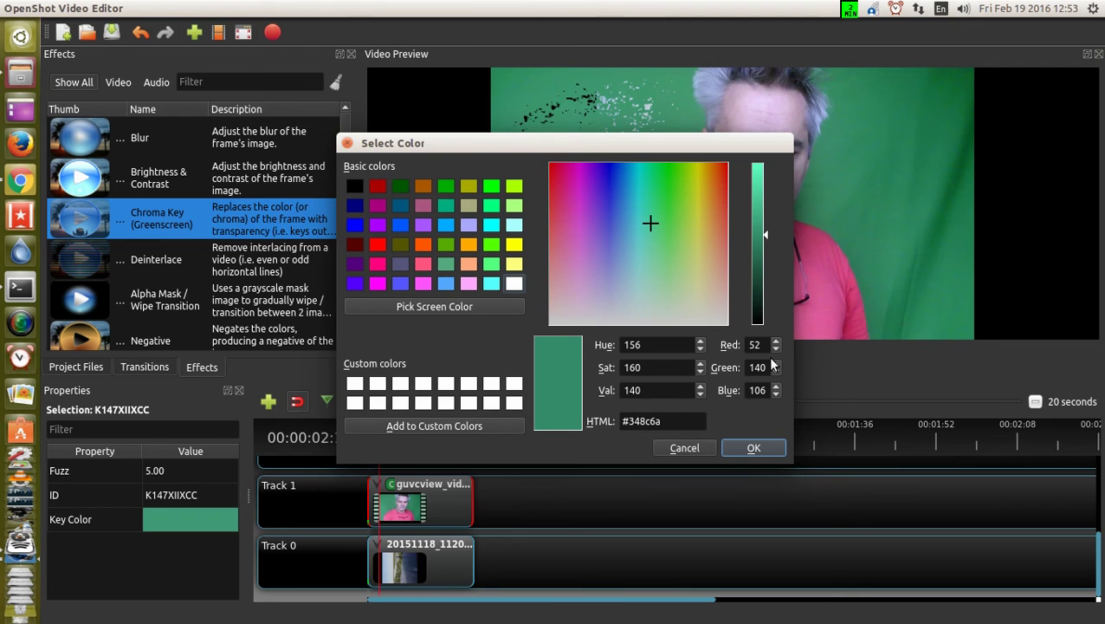
{"action": "left_click", "coordinate": [755, 447]}
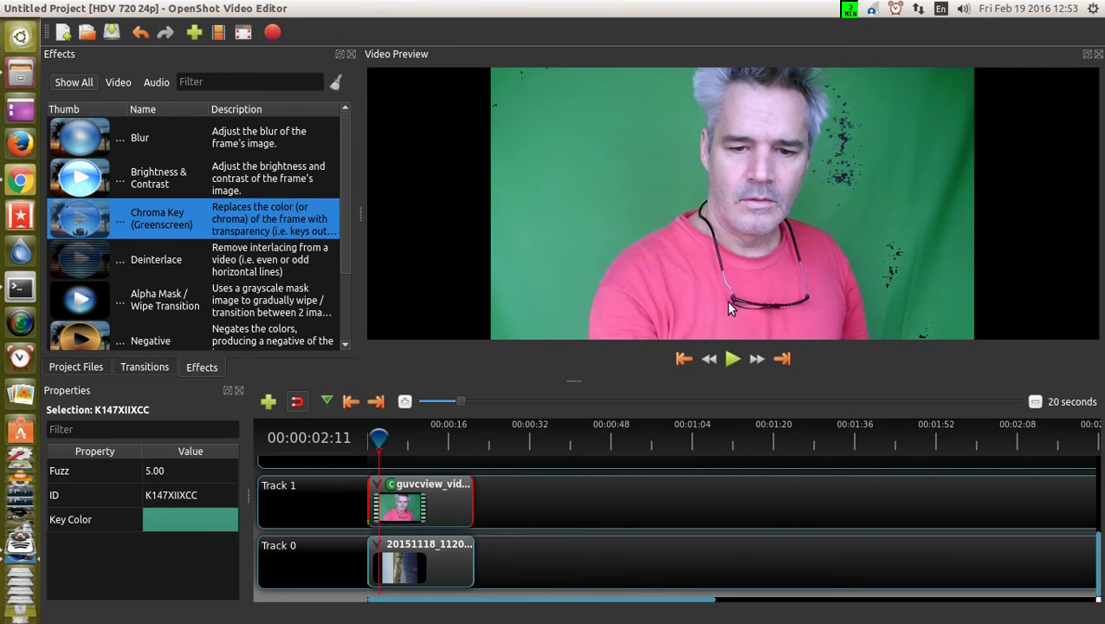
{"action": "left_click", "coordinate": [733, 359]}
{"action": "left_click", "coordinate": [732, 359]}
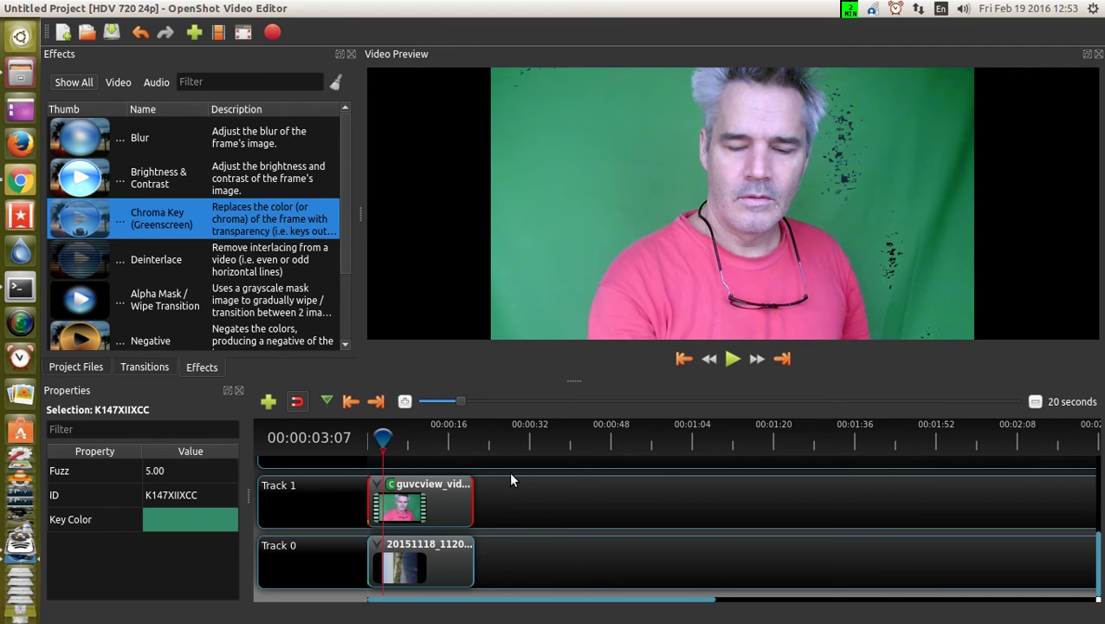
Step: Set the Chroma Key effect's Fuzz to 10 and briefly play the result
{"action": "left_click", "coordinate": [174, 467]}
{"action": "left_click", "coordinate": [174, 467]}
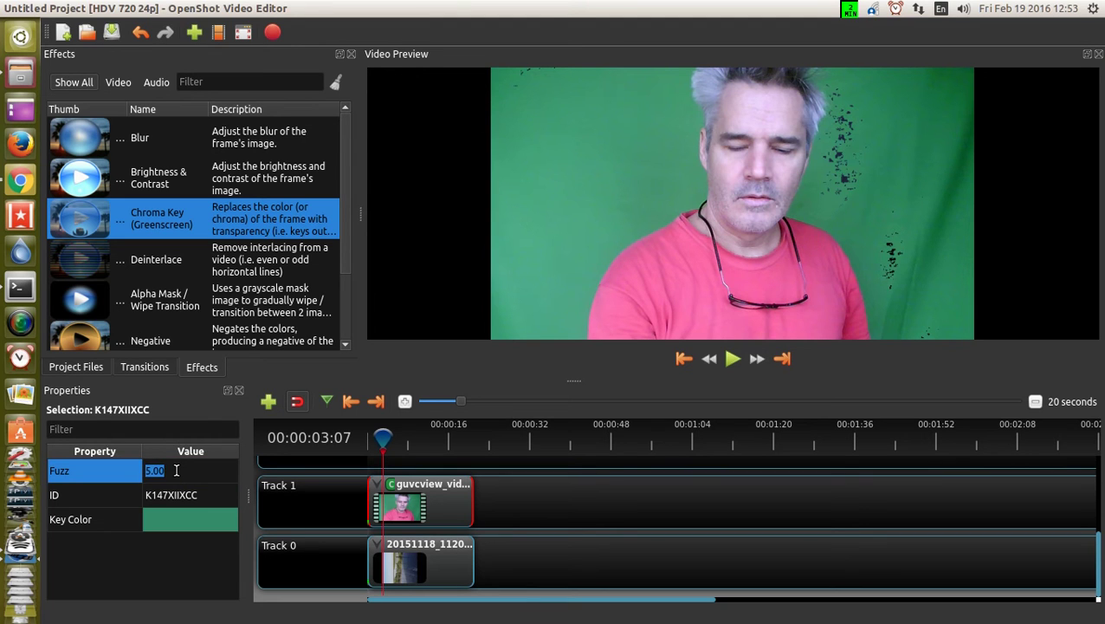
{"action": "left_click", "coordinate": [176, 471]}
{"action": "key", "text": "Left"}
{"action": "key", "text": "Left"}
{"action": "key", "text": "BackSpace"}
{"action": "key", "text": "BackSpace"}
{"action": "type", "text": "10."}
{"action": "left_click", "coordinate": [176, 564]}
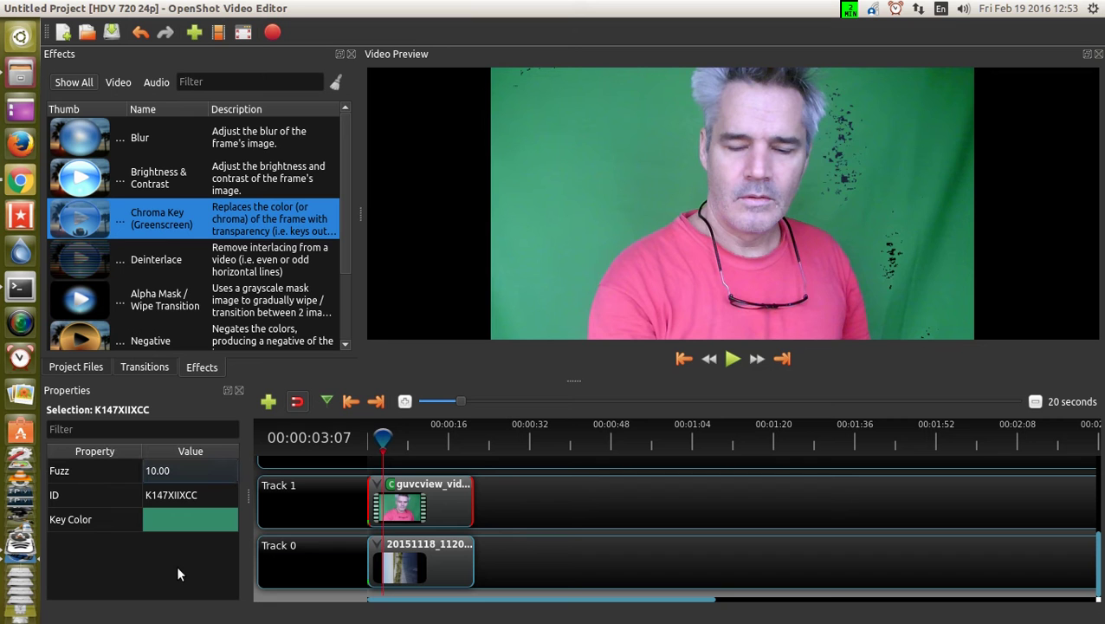
{"action": "left_click", "coordinate": [732, 362]}
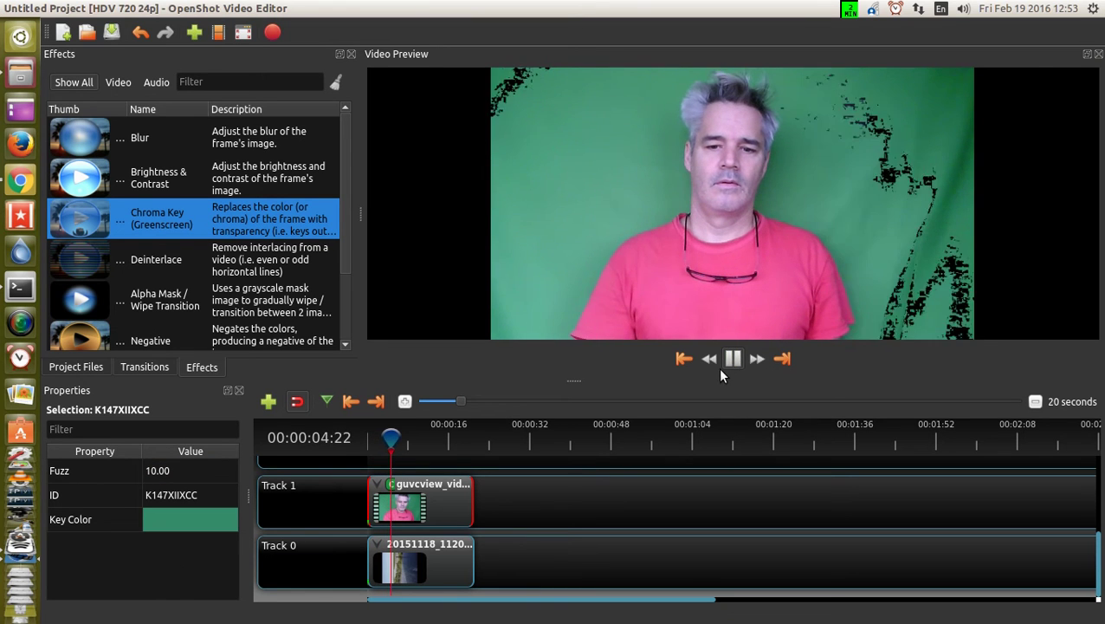
{"action": "key", "text": "space"}
Step: Increase the Chroma Key effect's Fuzz to 30
{"action": "double_click", "coordinate": [165, 470]}
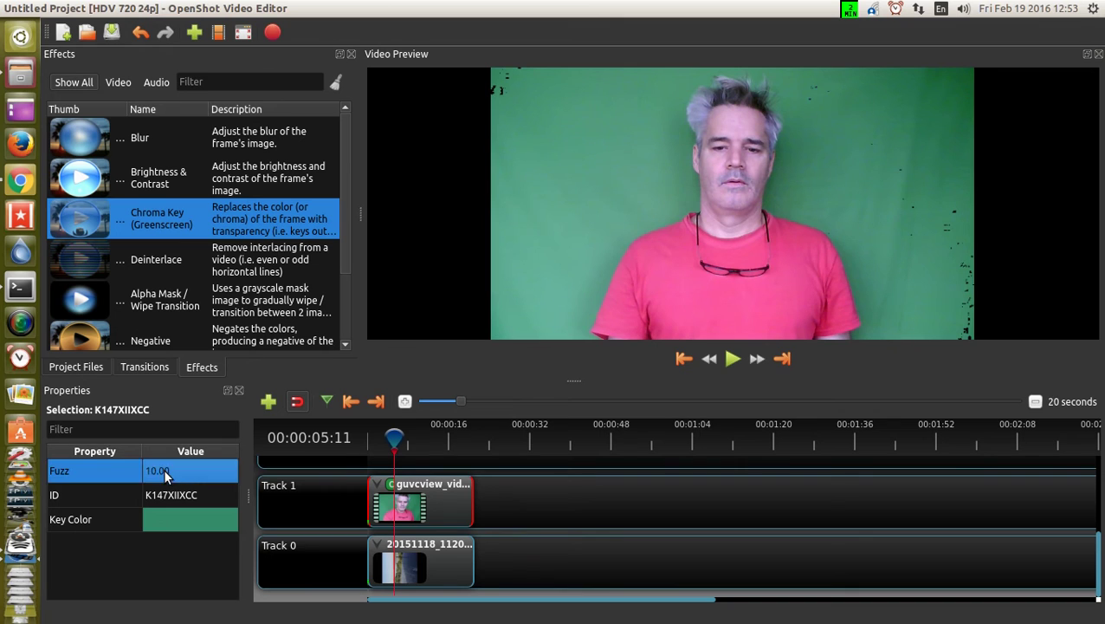
{"action": "key", "text": "Escape"}
{"action": "key", "text": "BackSpace"}
{"action": "key", "text": "BackSpace"}
{"action": "key", "text": "BackSpace"}
{"action": "type", "text": "30"}
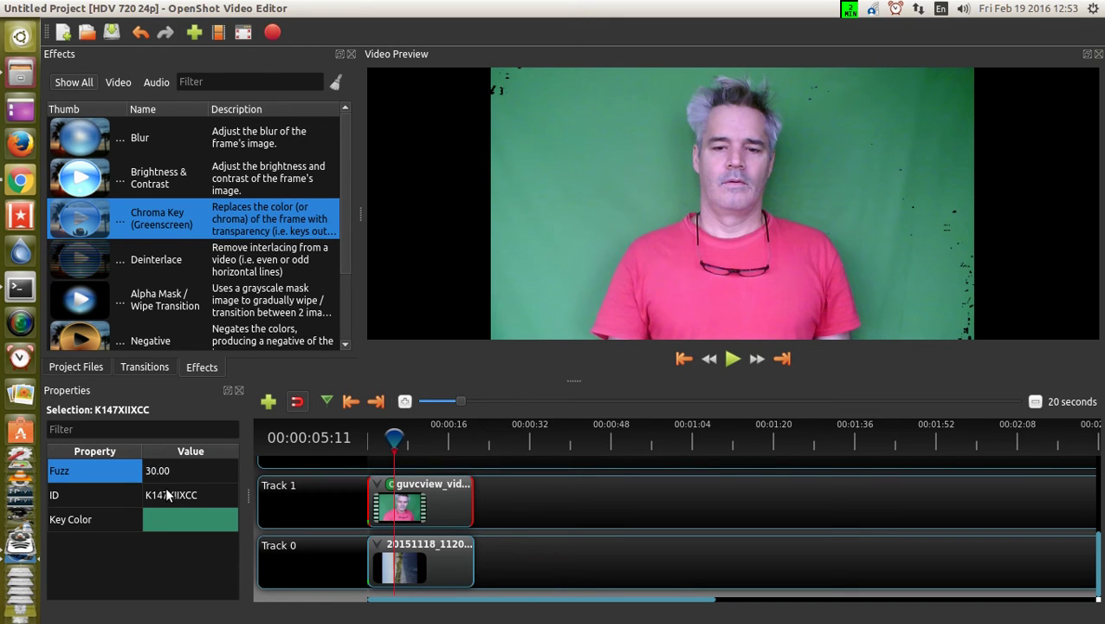
{"action": "key", "text": "Return"}
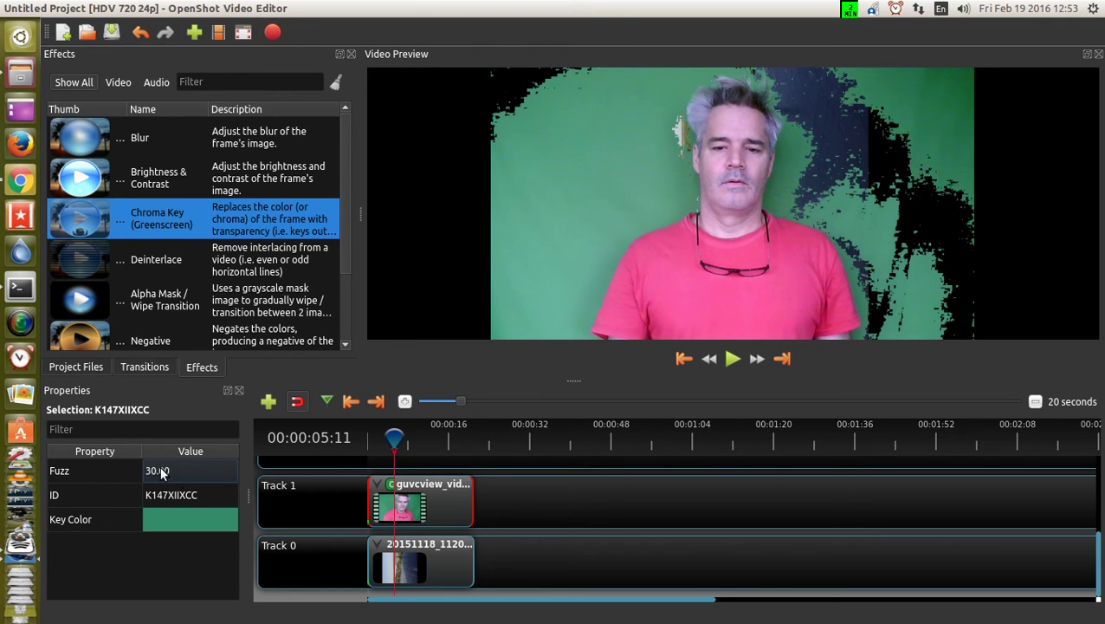
Step: Increase the Chroma Key effect's Fuzz to 50
{"action": "double_click", "coordinate": [161, 472]}
{"action": "left_click", "coordinate": [157, 471]}
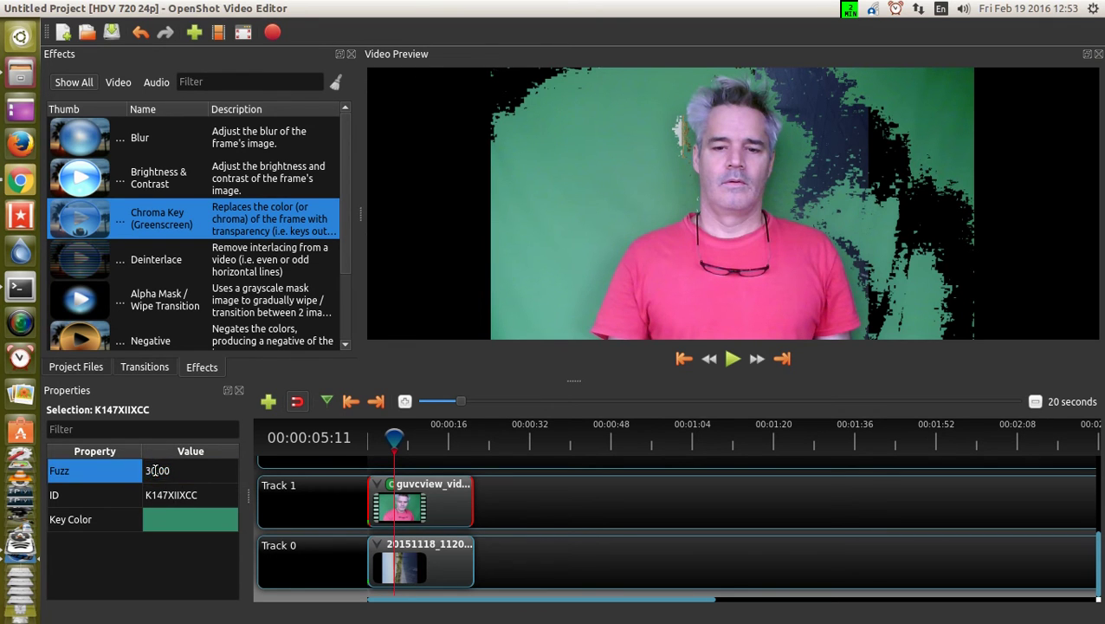
{"action": "key", "text": "BackSpace"}
{"action": "key", "text": "BackSpace"}
{"action": "key", "text": "BackSpace"}
{"action": "type", "text": "50"}
{"action": "key", "text": "Return"}
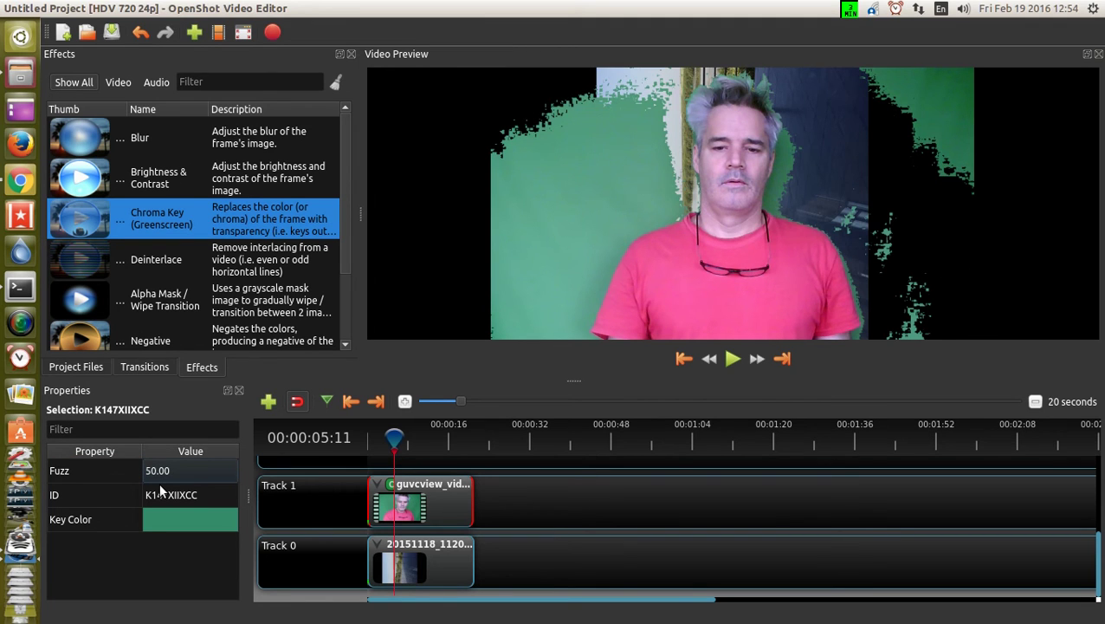
Step: Raise the Chroma Key effect's Fuzz to 70 and further to 100
{"action": "left_click", "coordinate": [157, 473]}
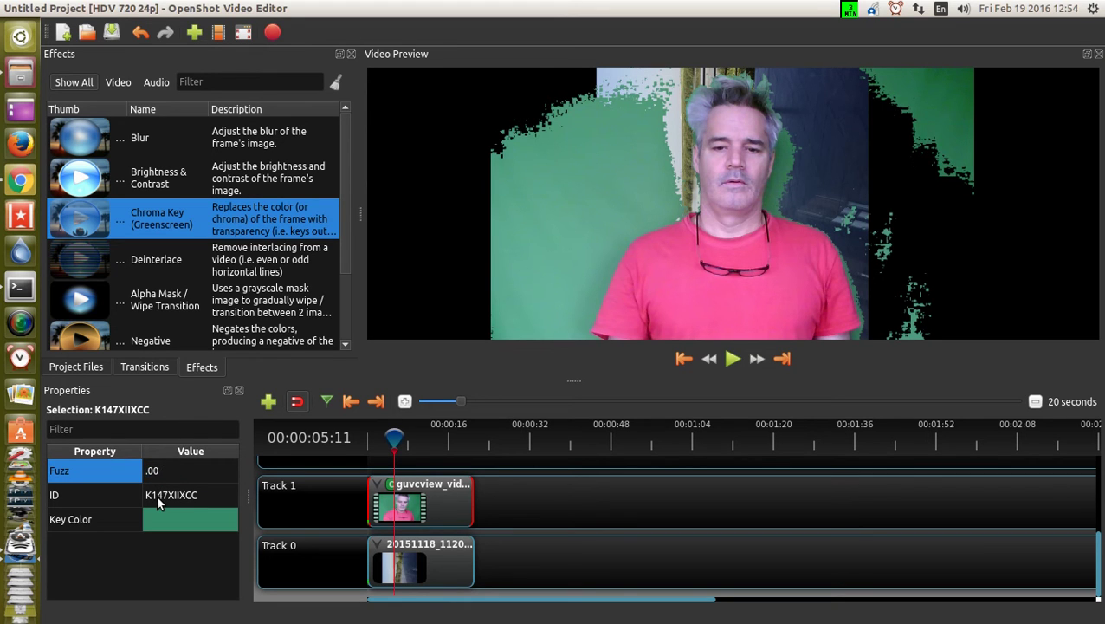
{"action": "key", "text": "Return"}
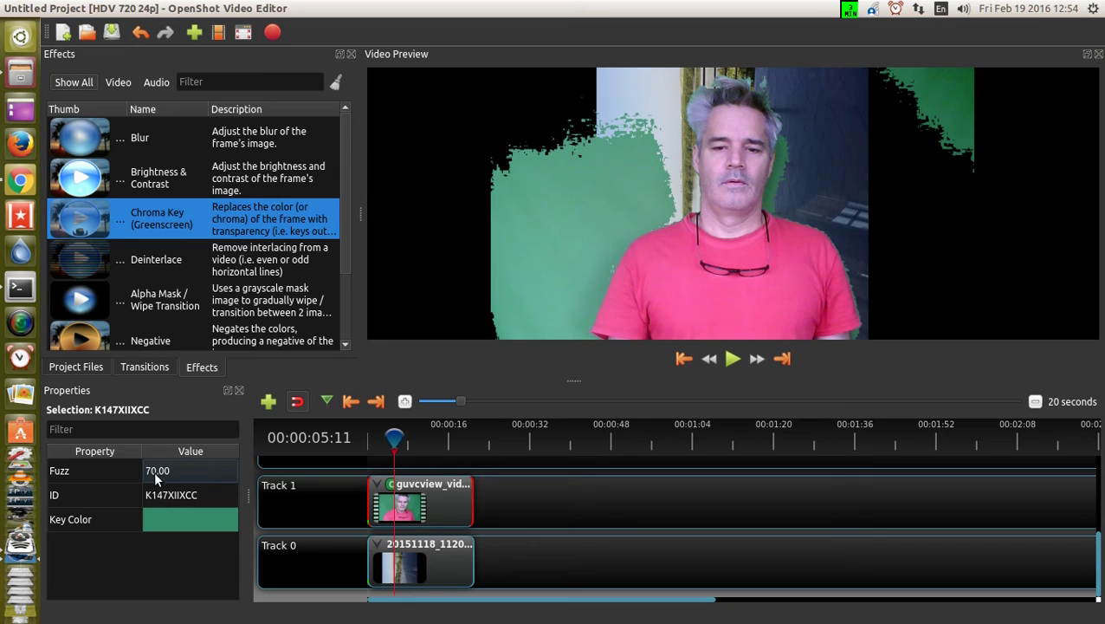
{"action": "double_click", "coordinate": [173, 469]}
{"action": "type", "text": "100"}
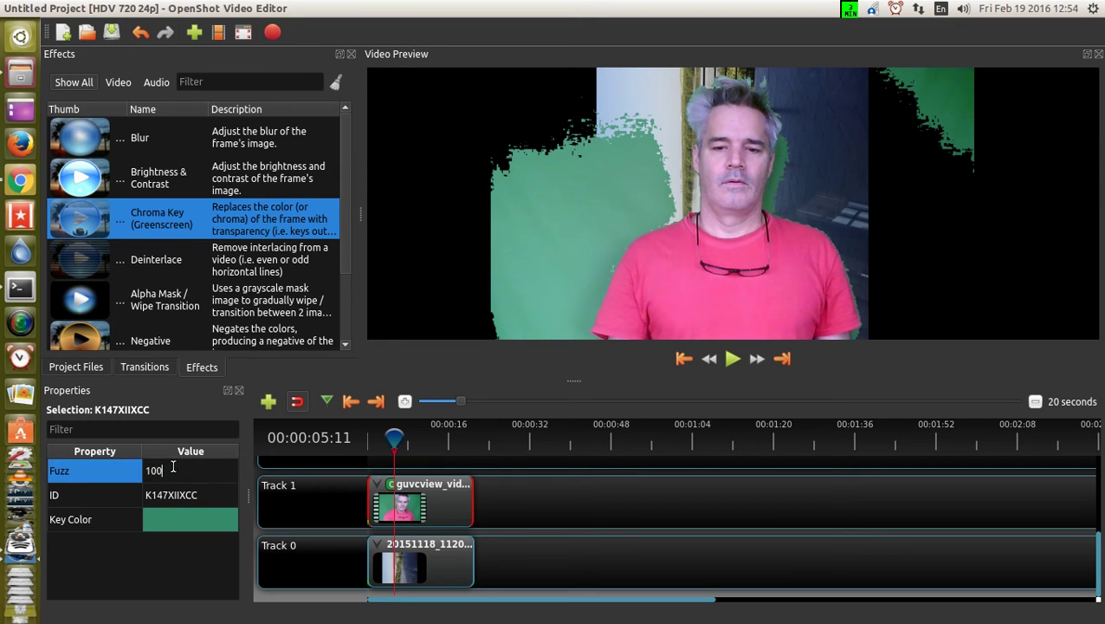
{"action": "key", "text": "Return"}
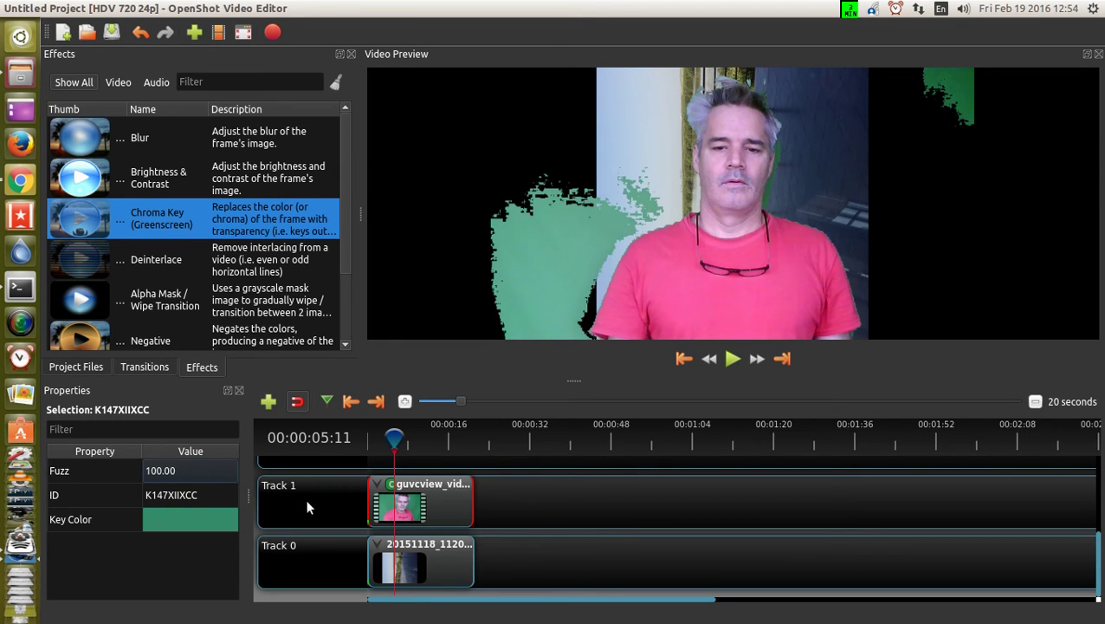
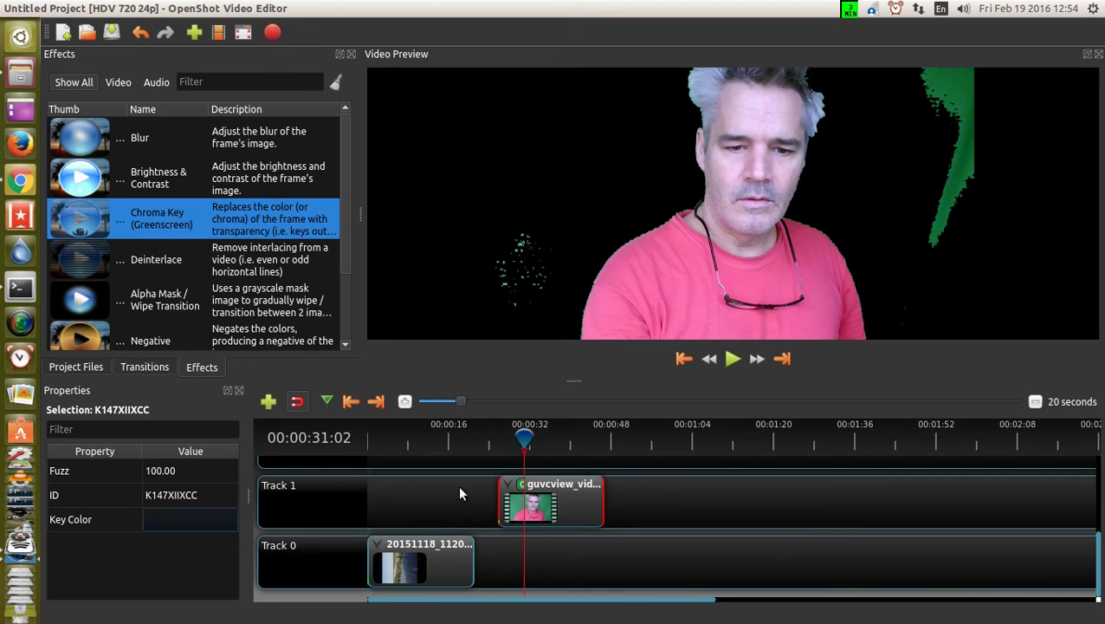
Step: Play the keyed video clip from about 31 seconds and bring the playhead back to about 32 seconds
{"action": "left_click", "coordinate": [732, 358]}
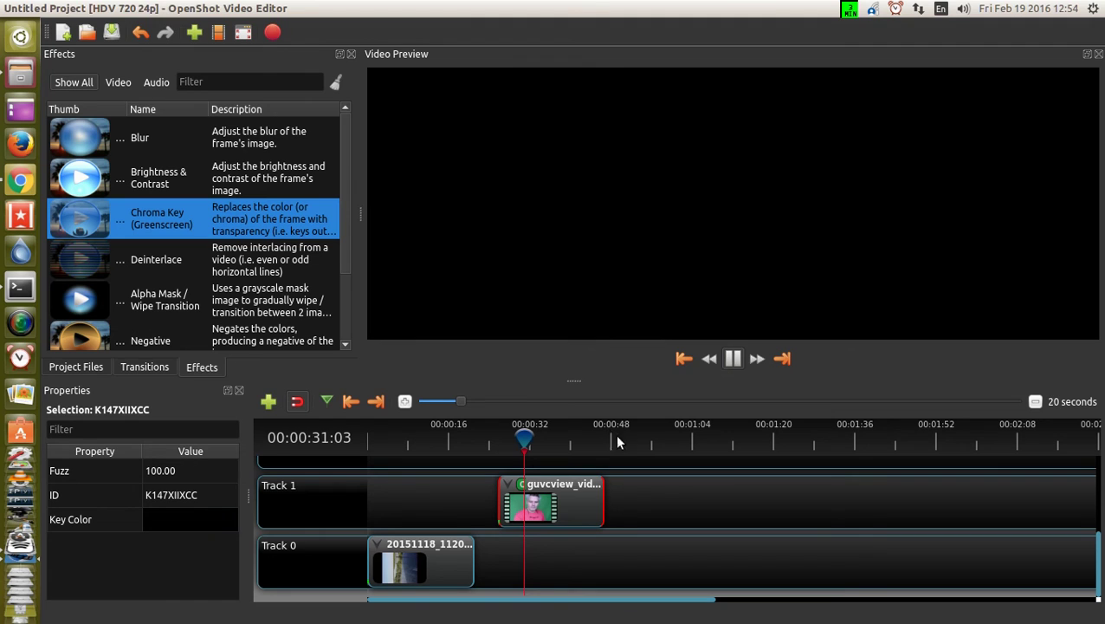
{"action": "left_click", "coordinate": [732, 359]}
{"action": "left_click", "coordinate": [732, 359]}
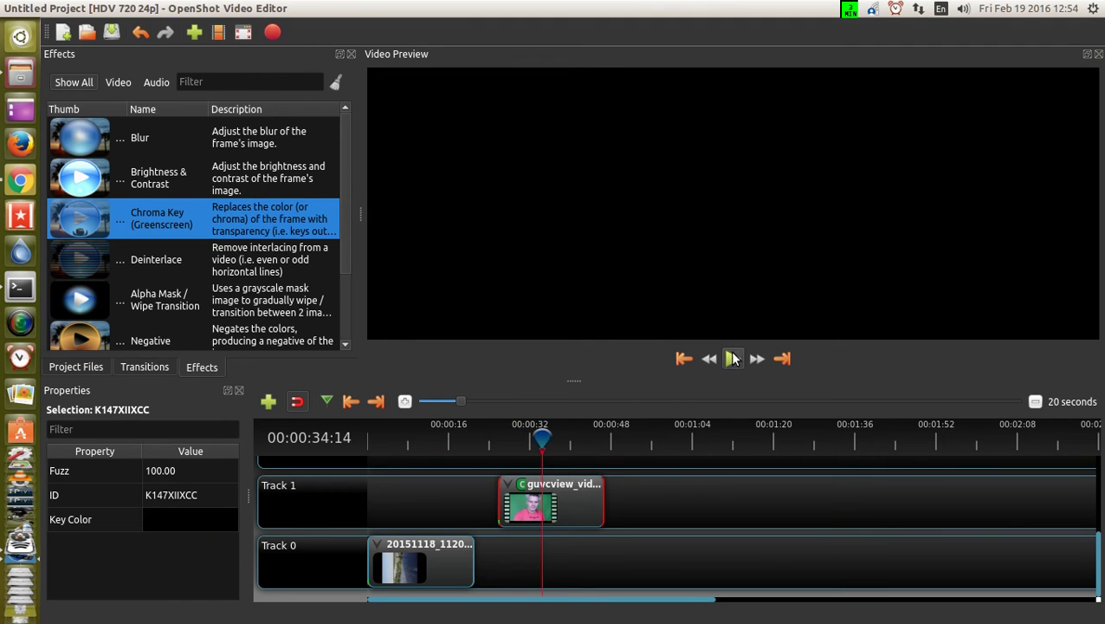
{"action": "left_click_drag", "start_coordinate": [549, 450], "coordinate": [530, 443]}
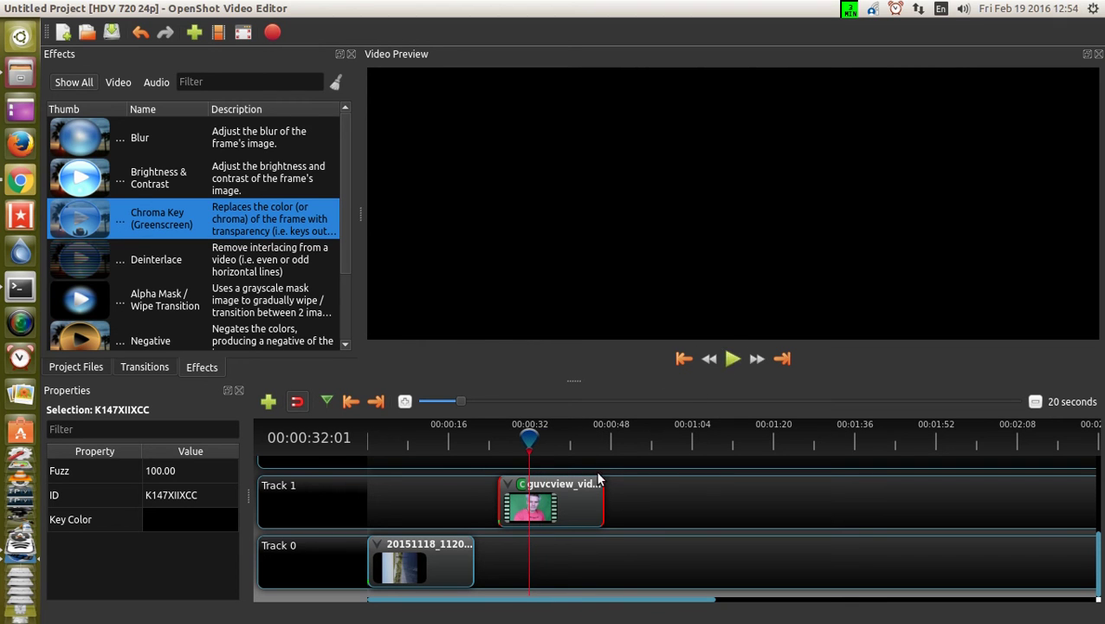
Step: Switch to the file manager, play the original guvcview_video-2.mkv in VLC, pause it, and return to OpenShot
{"action": "key", "text": "alt+Tab"}
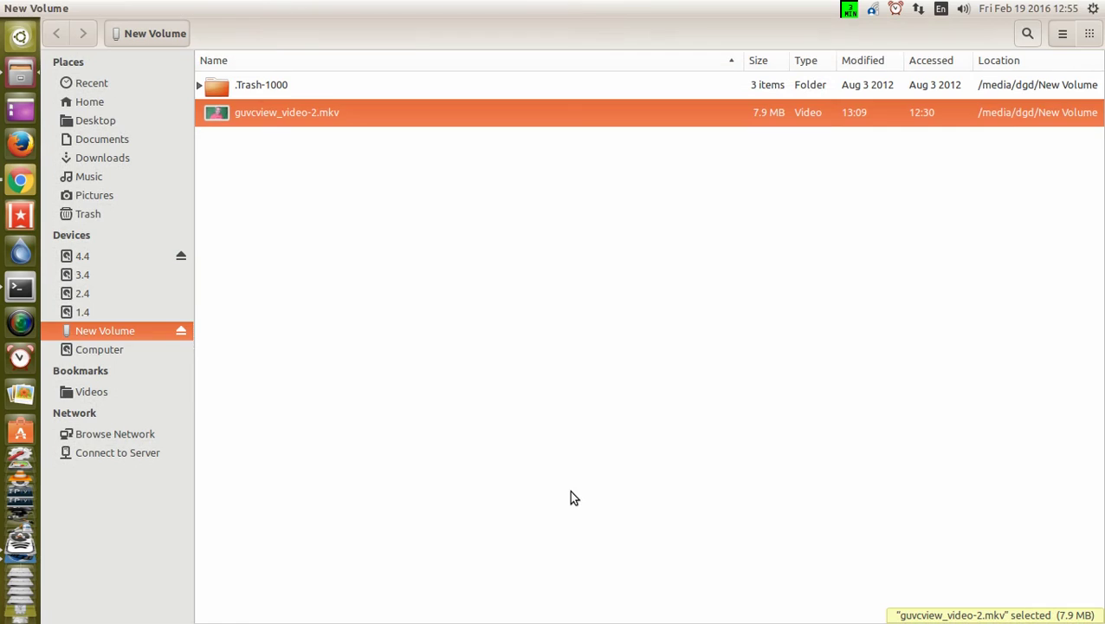
{"action": "right_click", "coordinate": [325, 119]}
{"action": "left_click", "coordinate": [356, 130]}
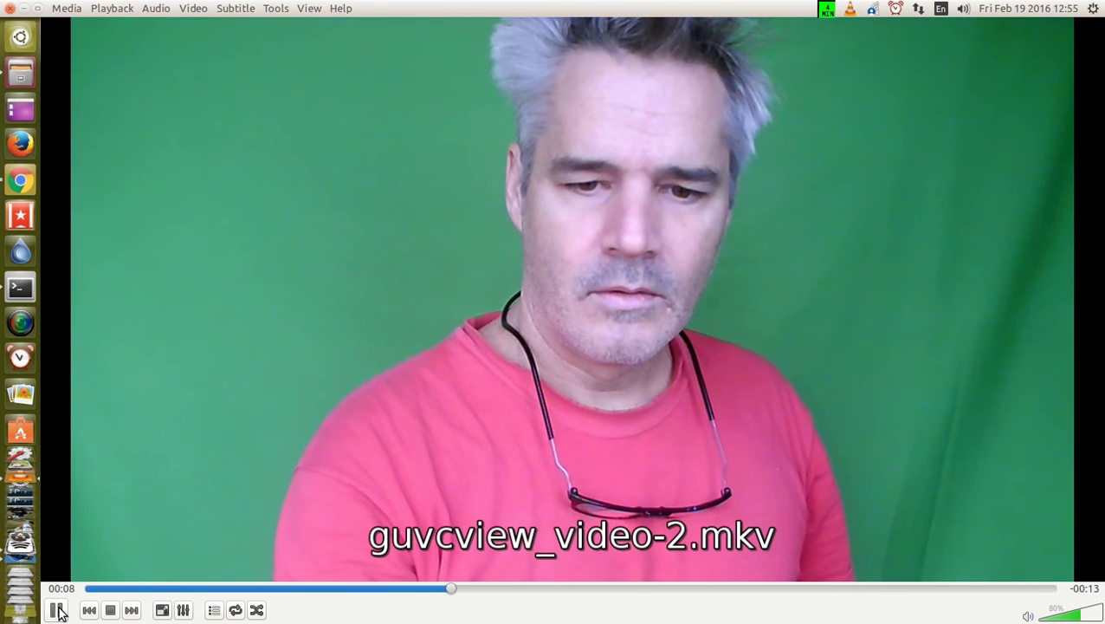
{"action": "key", "text": "space"}
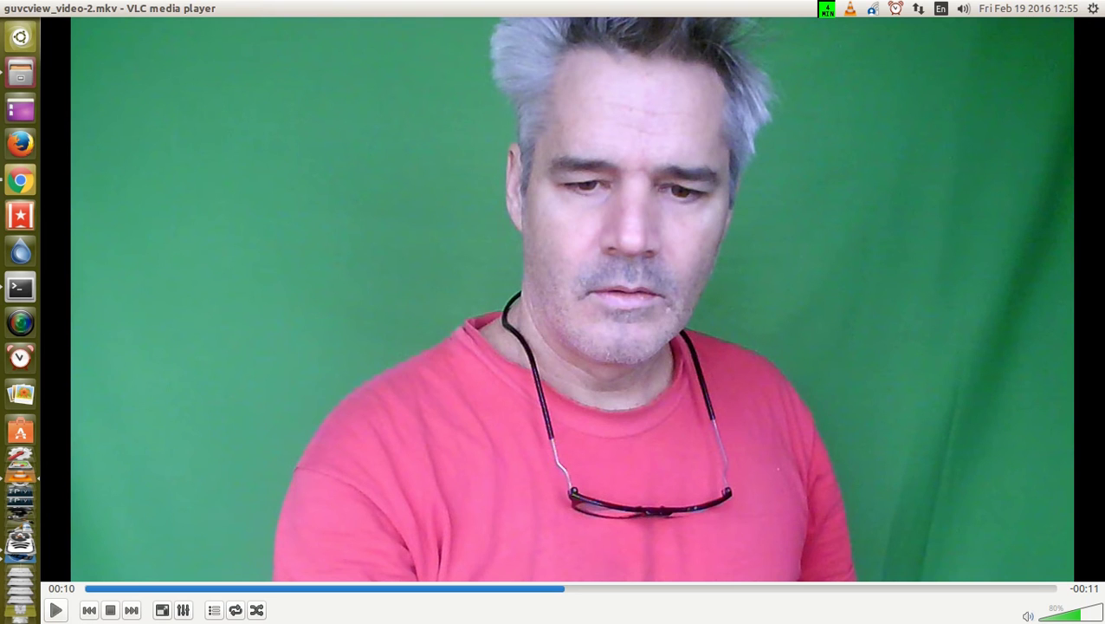
{"action": "key", "text": "alt+Tab"}
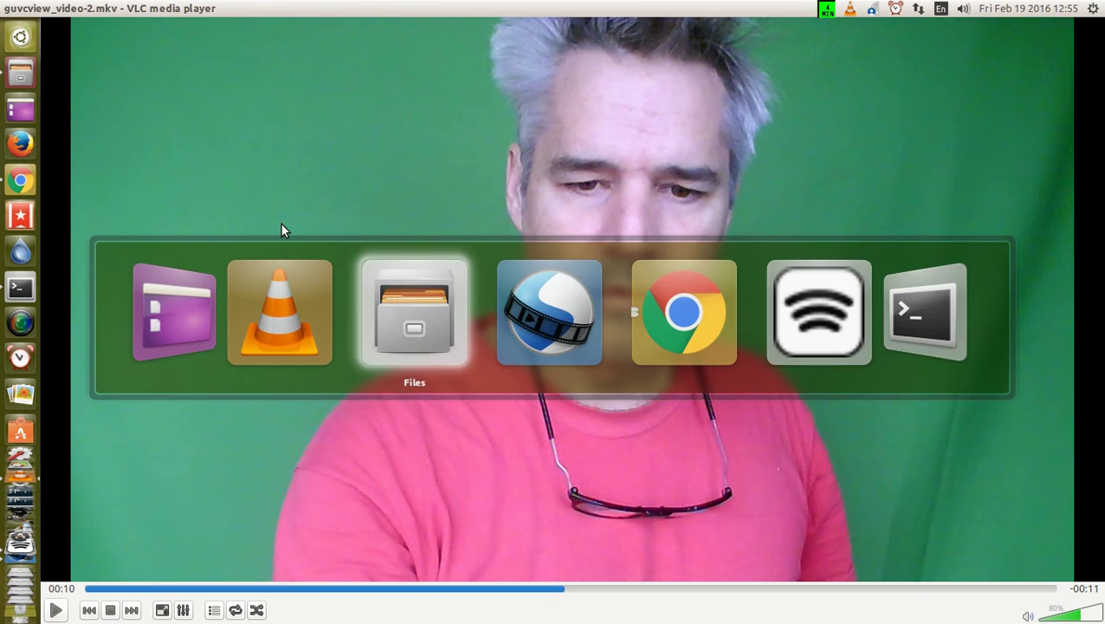
{"action": "key", "text": "alt+Tab"}
{"action": "key", "text": "alt+Tab"}
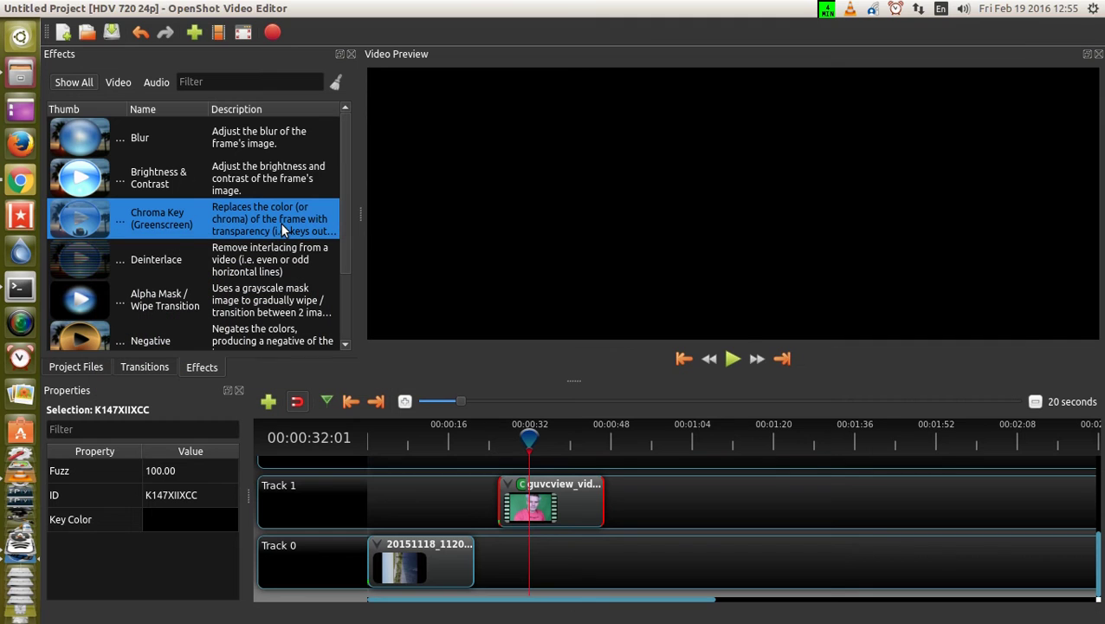
Step: Save the project to the Desktop folder as "testchroma.Untitled Project.osp"
{"action": "left_click", "coordinate": [568, 501]}
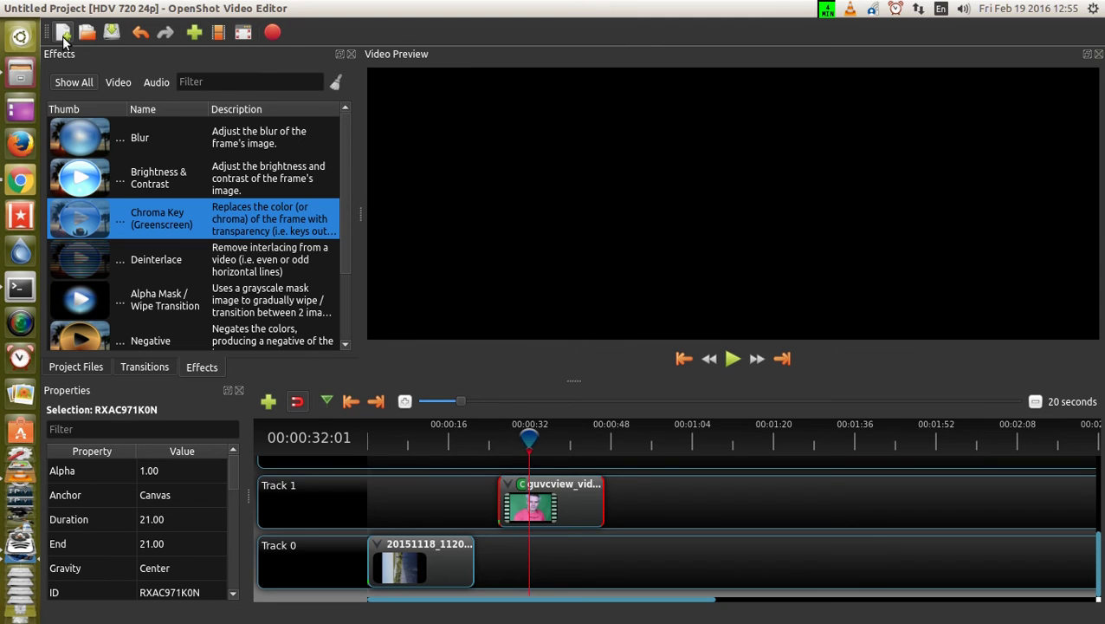
{"action": "left_click", "coordinate": [60, 8]}
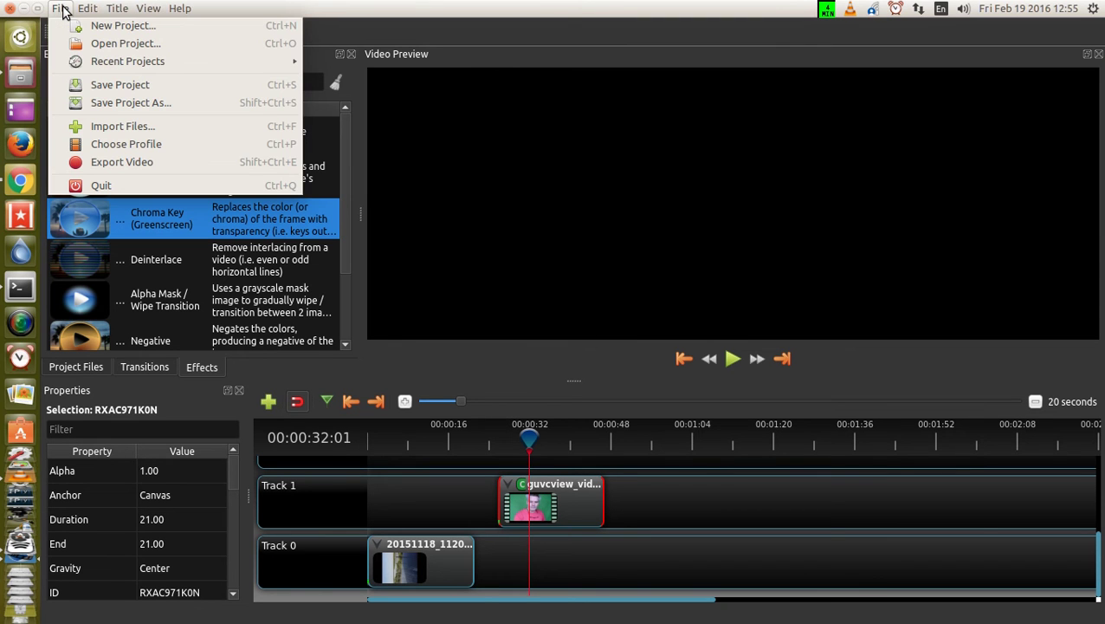
{"action": "left_click", "coordinate": [130, 102]}
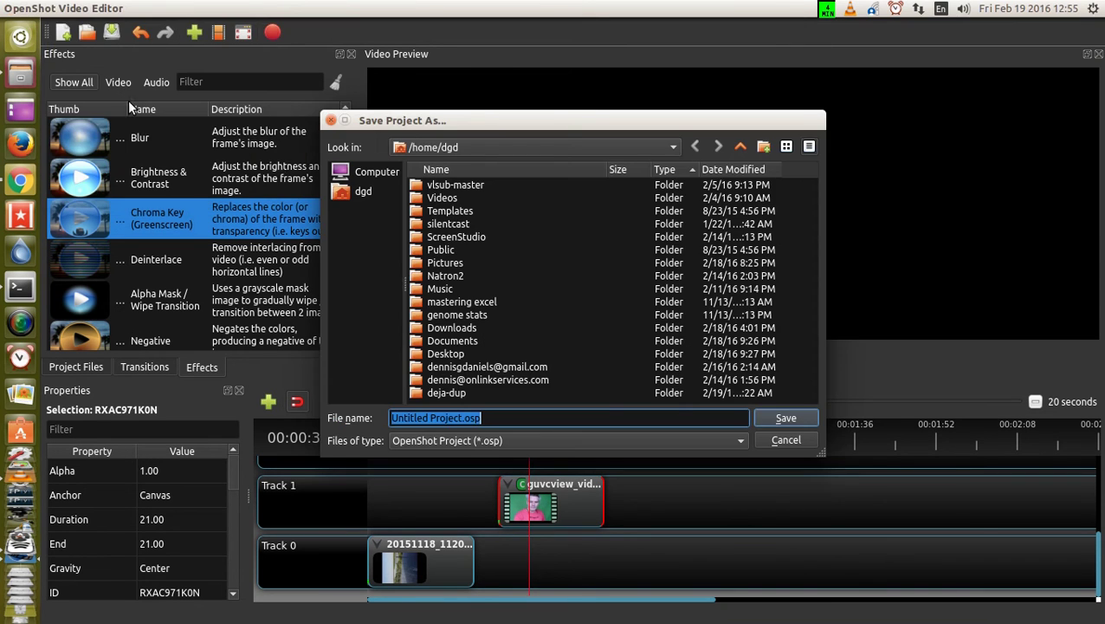
{"action": "left_click", "coordinate": [366, 193]}
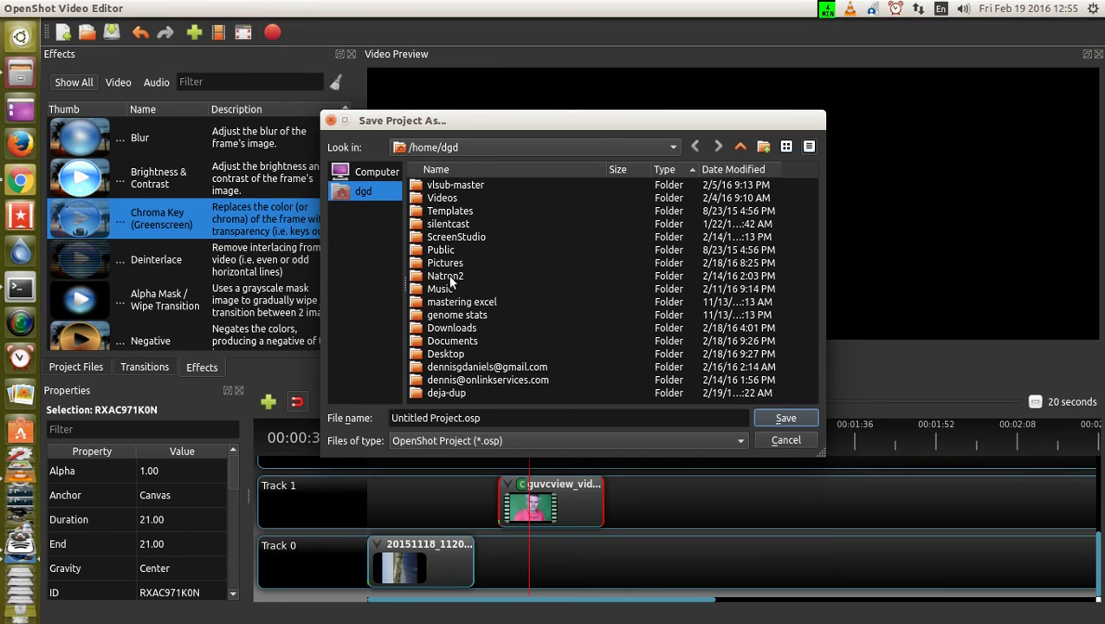
{"action": "double_click", "coordinate": [446, 353]}
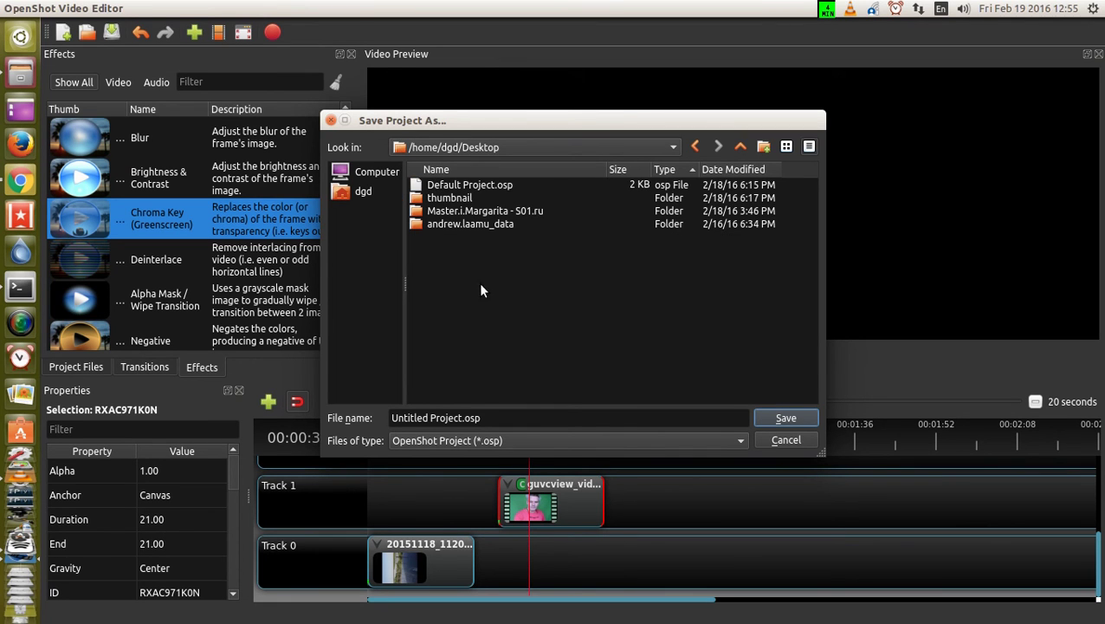
{"action": "left_click", "coordinate": [393, 417]}
{"action": "type", "text": "test"}
{"action": "type", "text": "chrmo"}
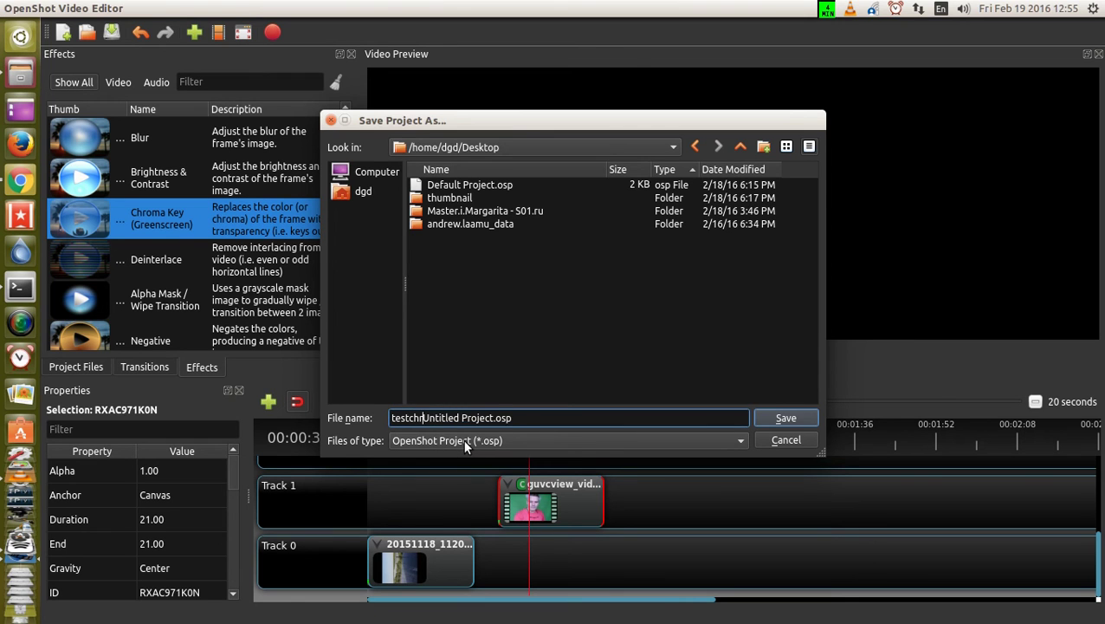
{"action": "key", "text": "BackSpace"}
{"action": "key", "text": "BackSpace"}
{"action": "type", "text": "oma"}
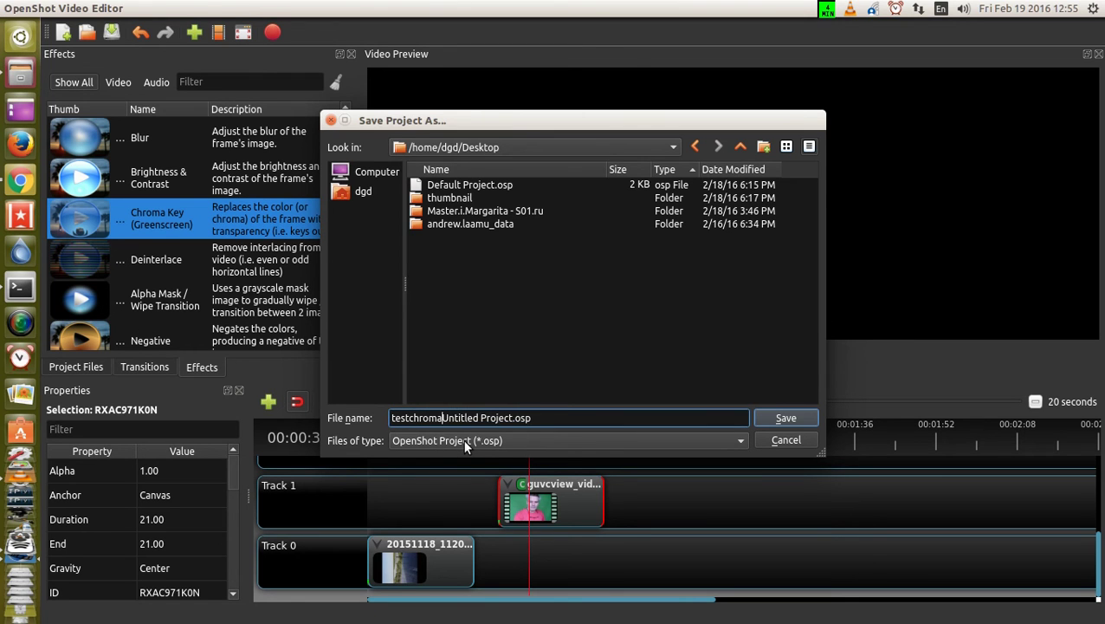
{"action": "type", "text": "."}
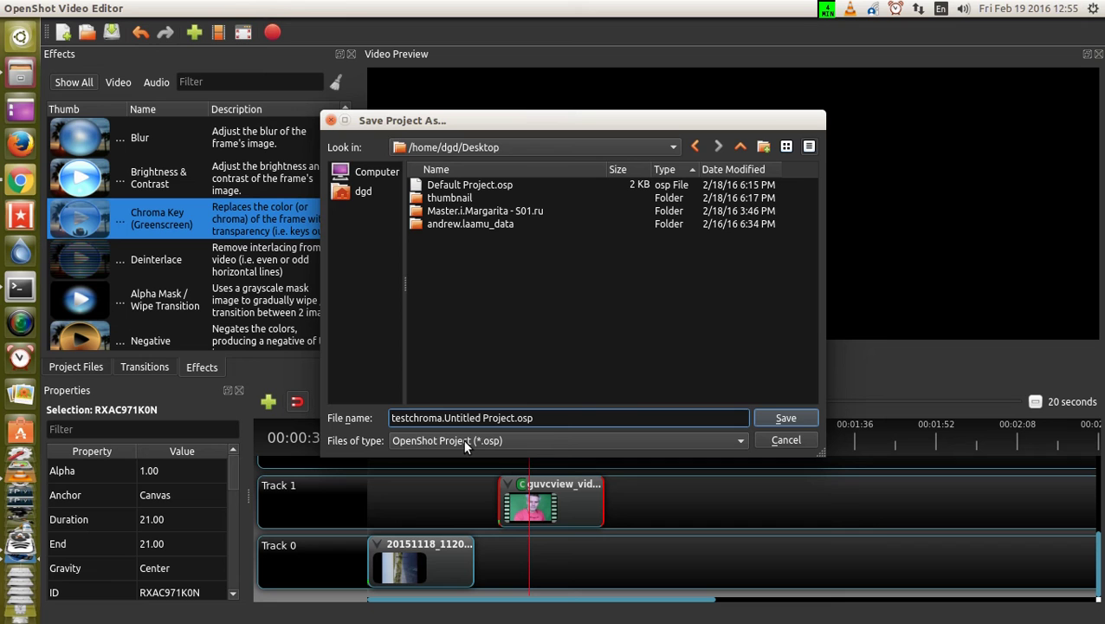
{"action": "left_click", "coordinate": [789, 417]}
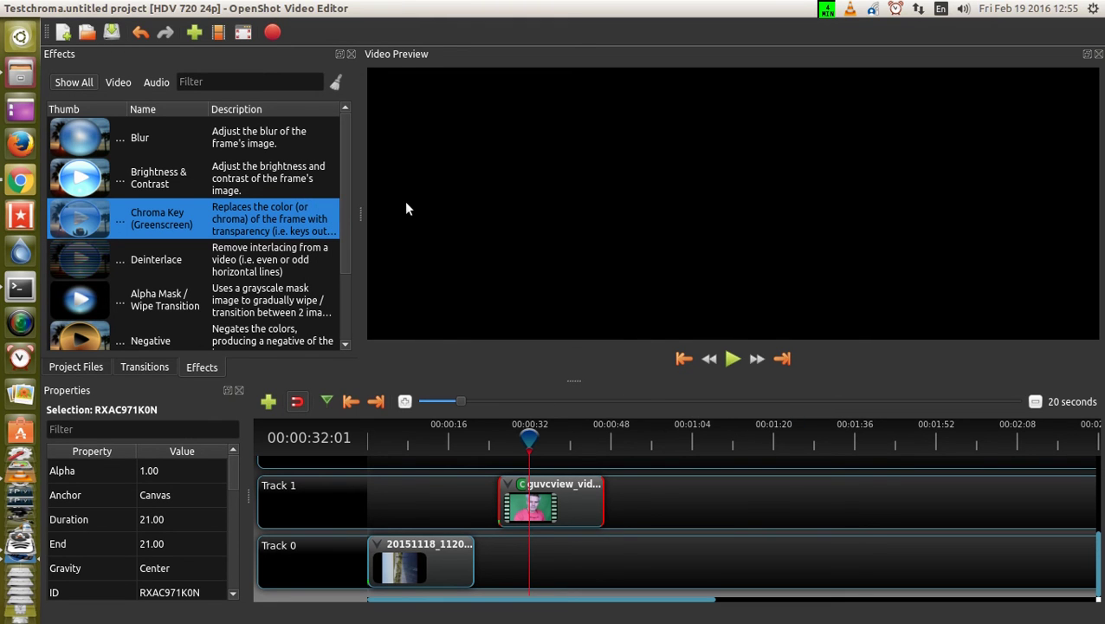
Step: Save the project again and quit OpenShot
{"action": "left_click", "coordinate": [60, 8]}
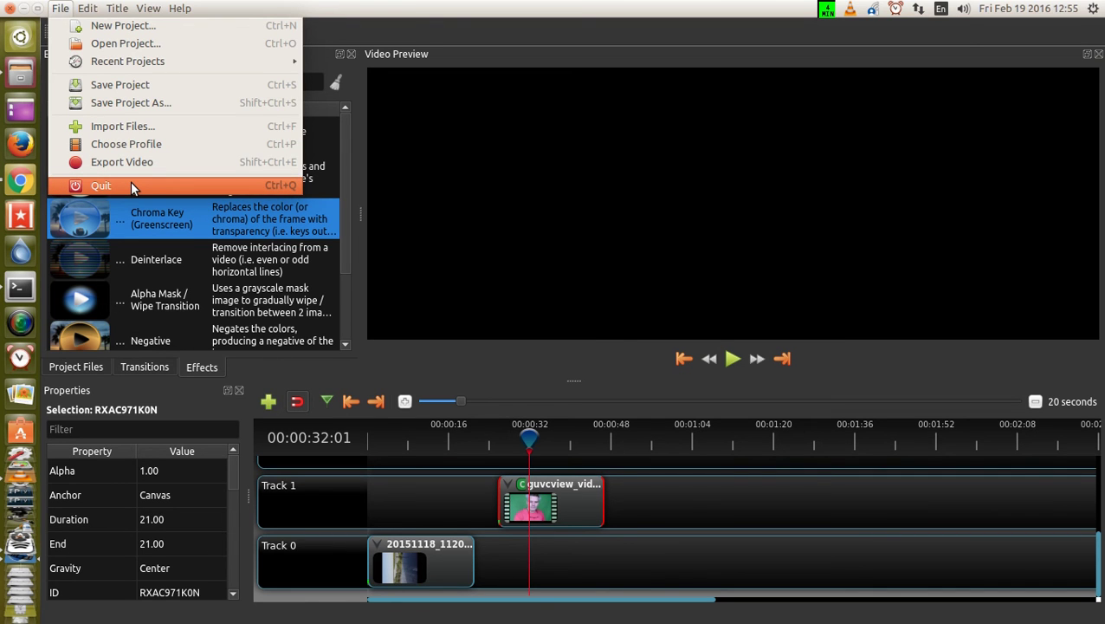
{"action": "left_click", "coordinate": [131, 84]}
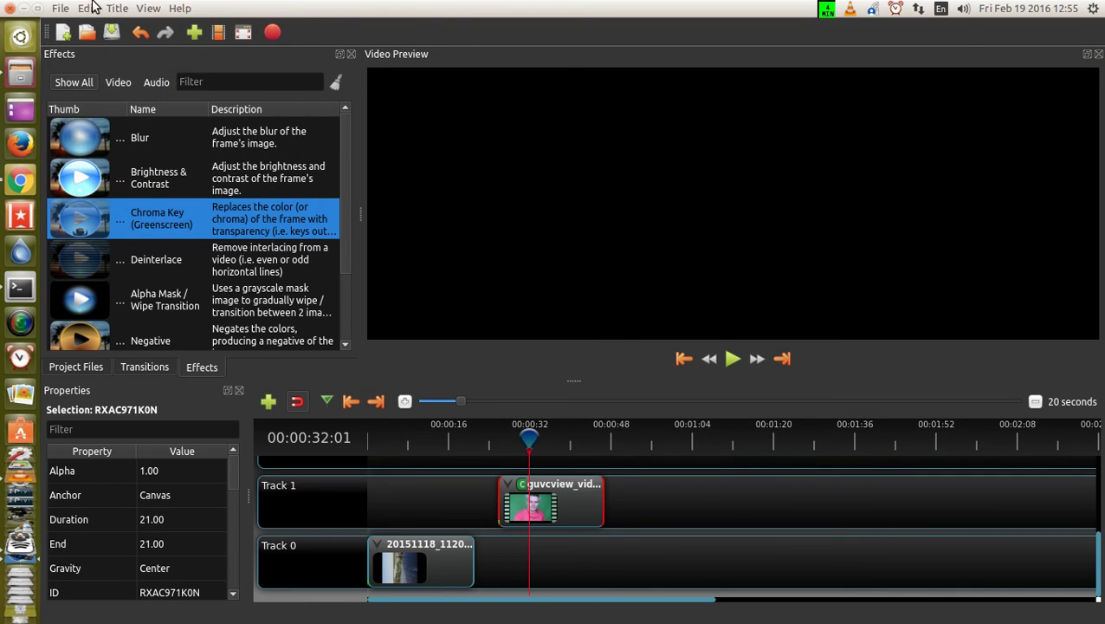
{"action": "left_click", "coordinate": [60, 8]}
{"action": "left_click", "coordinate": [95, 128]}
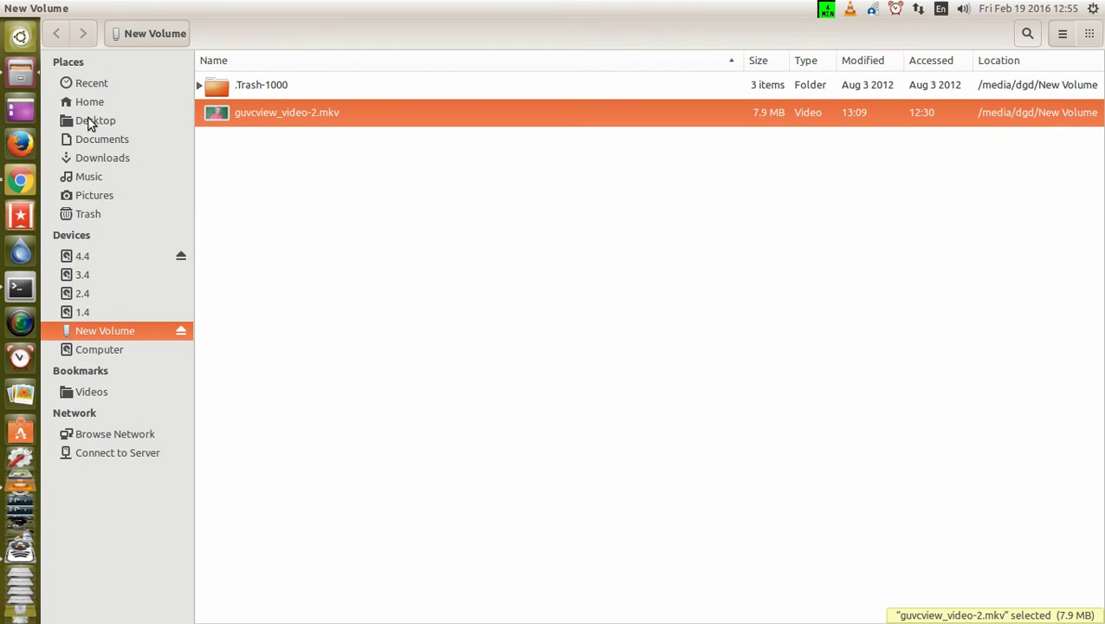
Step: Reopen testchroma.Untitled Project.osp in OpenShot from the file manager's Desktop folder
{"action": "left_click", "coordinate": [90, 122]}
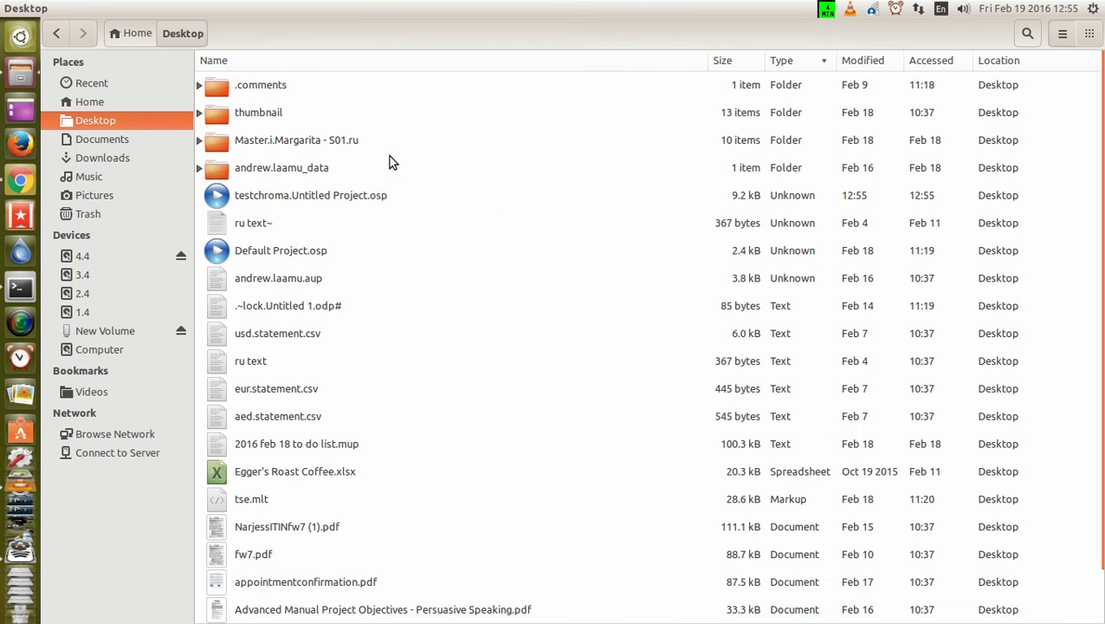
{"action": "right_click", "coordinate": [327, 195]}
{"action": "left_click", "coordinate": [397, 204]}
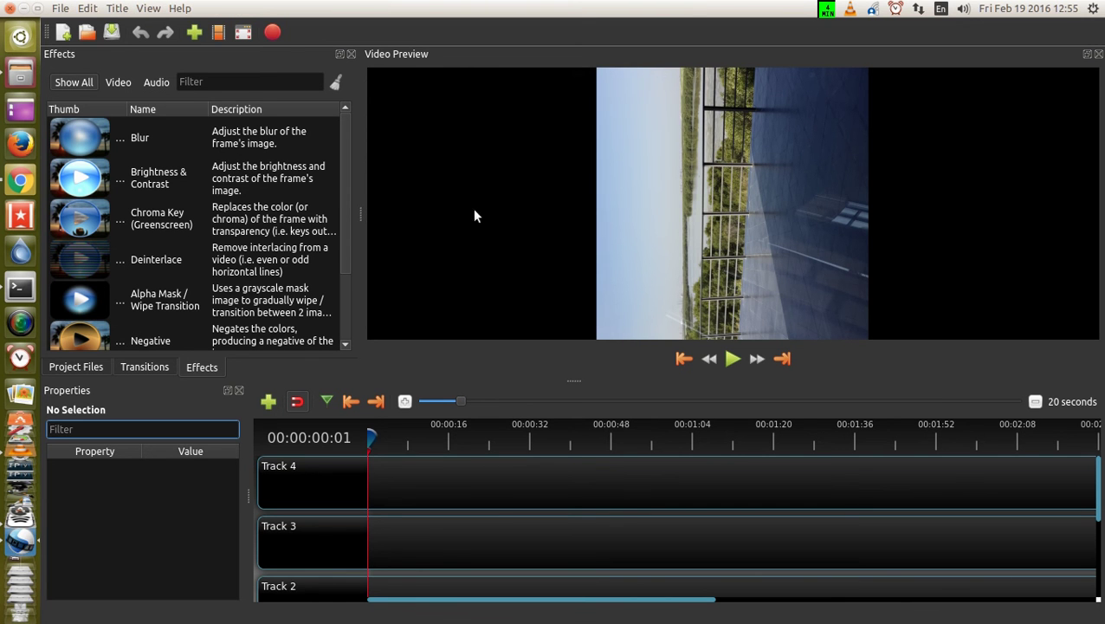
Step: Preview the guvcview video clip at about 31 seconds and move it to the start of Track 1, above the photo
{"action": "scroll", "coordinate": [606, 502], "scroll_direction": "down", "scroll_amount": 3}
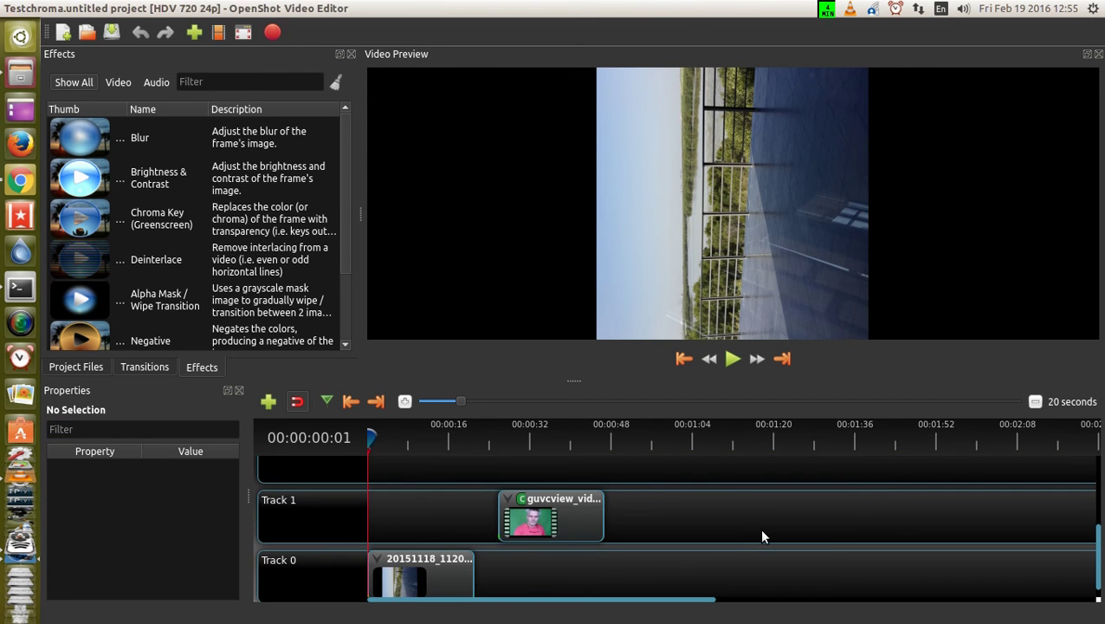
{"action": "left_click", "coordinate": [530, 513]}
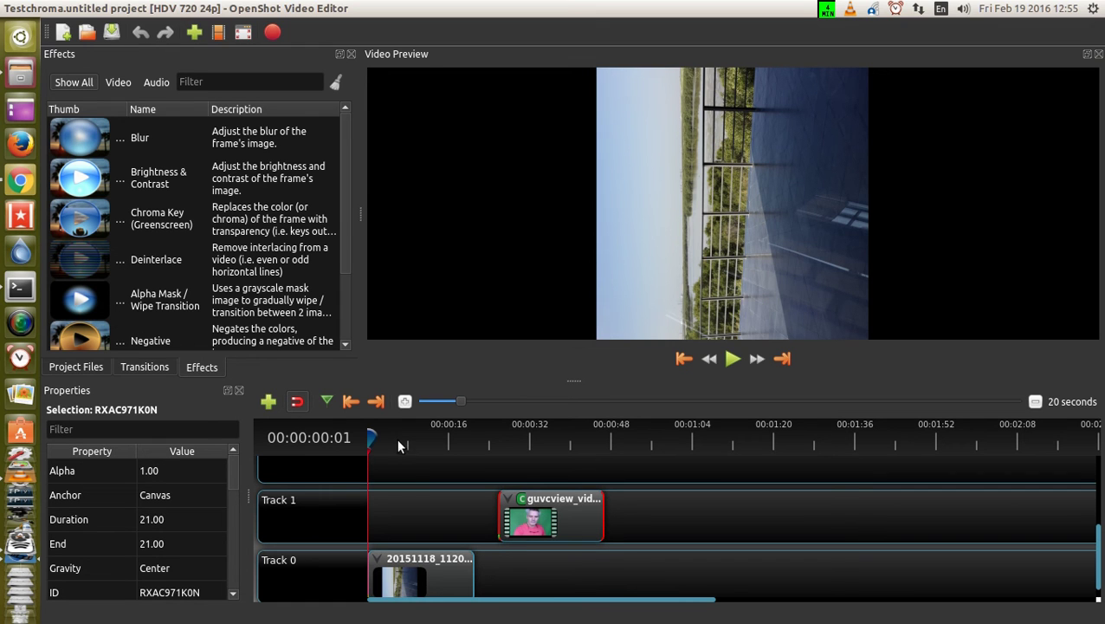
{"action": "left_click_drag", "start_coordinate": [397, 438], "coordinate": [523, 438]}
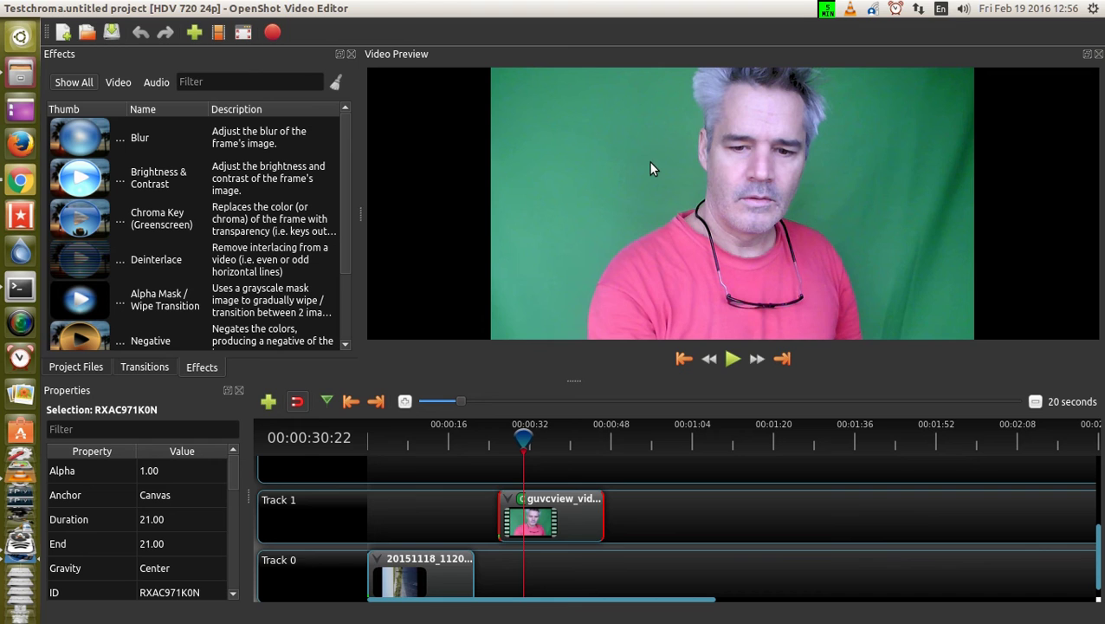
{"action": "left_click_drag", "start_coordinate": [553, 523], "coordinate": [436, 526]}
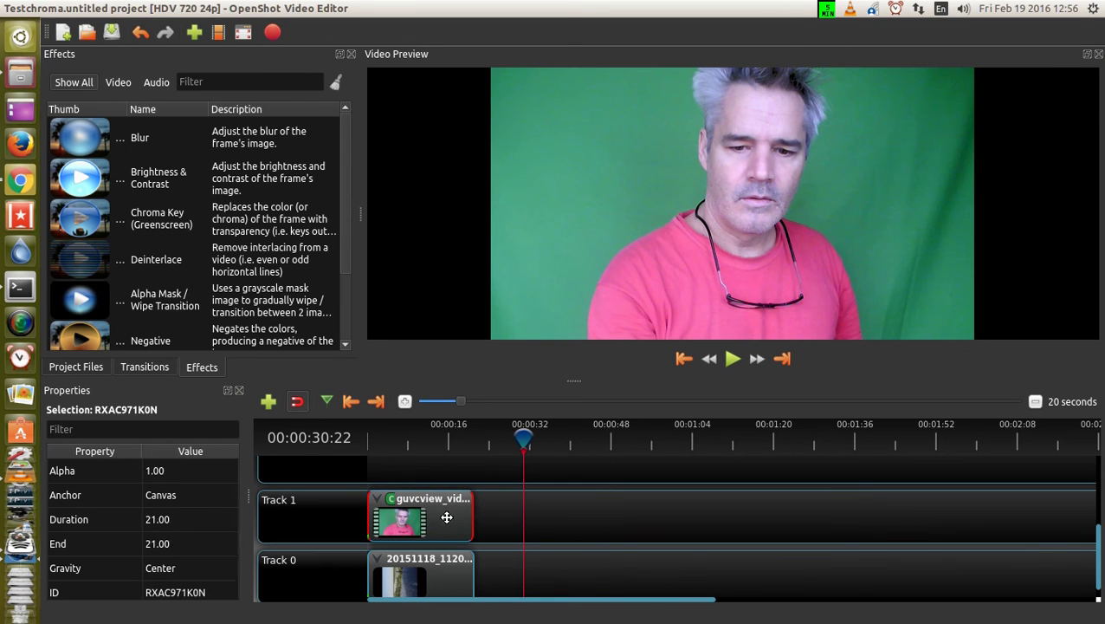
Step: Examine the video clip's properties and the Key Color of its Chroma Key effect
{"action": "left_click_drag", "start_coordinate": [231, 473], "coordinate": [235, 585]}
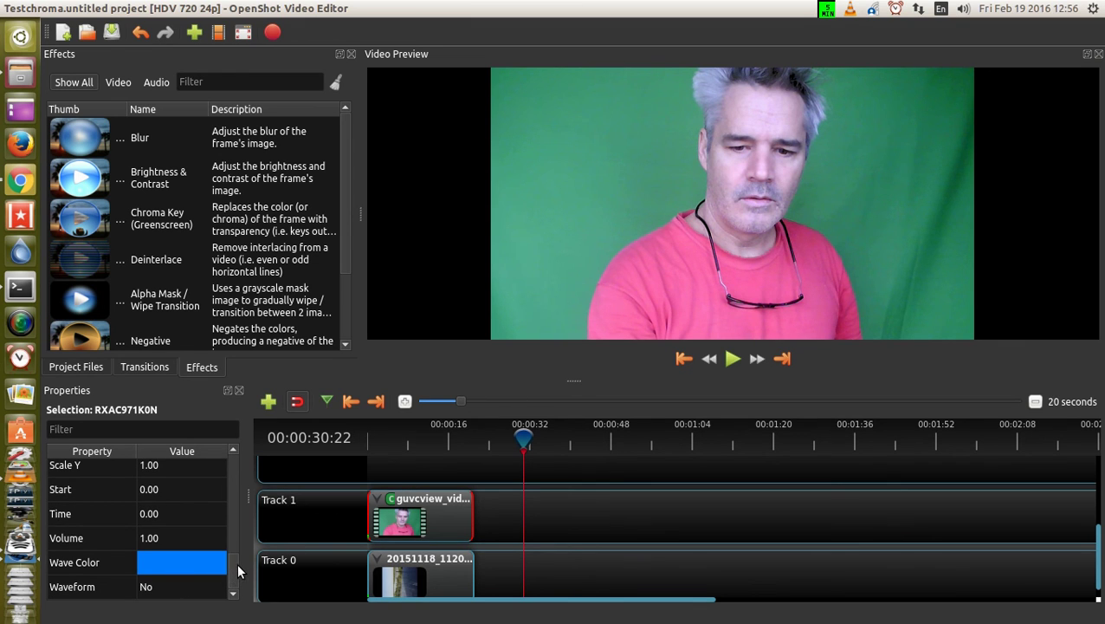
{"action": "mouse_move", "coordinate": [234, 565]}
{"action": "left_mouse_down"}
{"action": "mouse_move", "coordinate": [235, 539]}
{"action": "mouse_move", "coordinate": [234, 582]}
{"action": "left_mouse_up"}
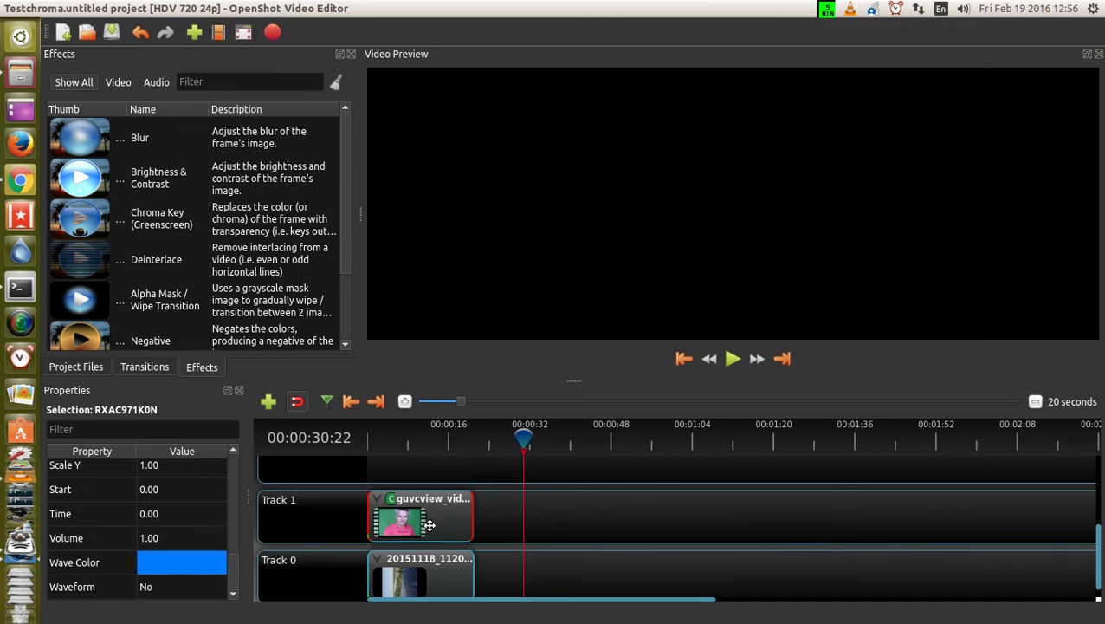
{"action": "left_click", "coordinate": [394, 501]}
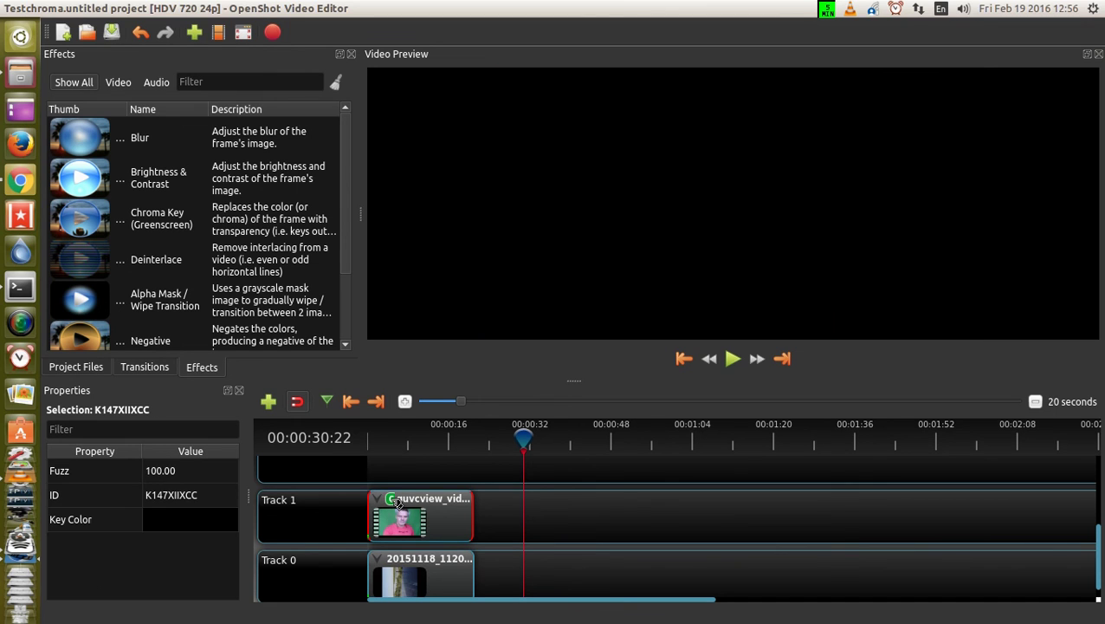
{"action": "double_click", "coordinate": [175, 519]}
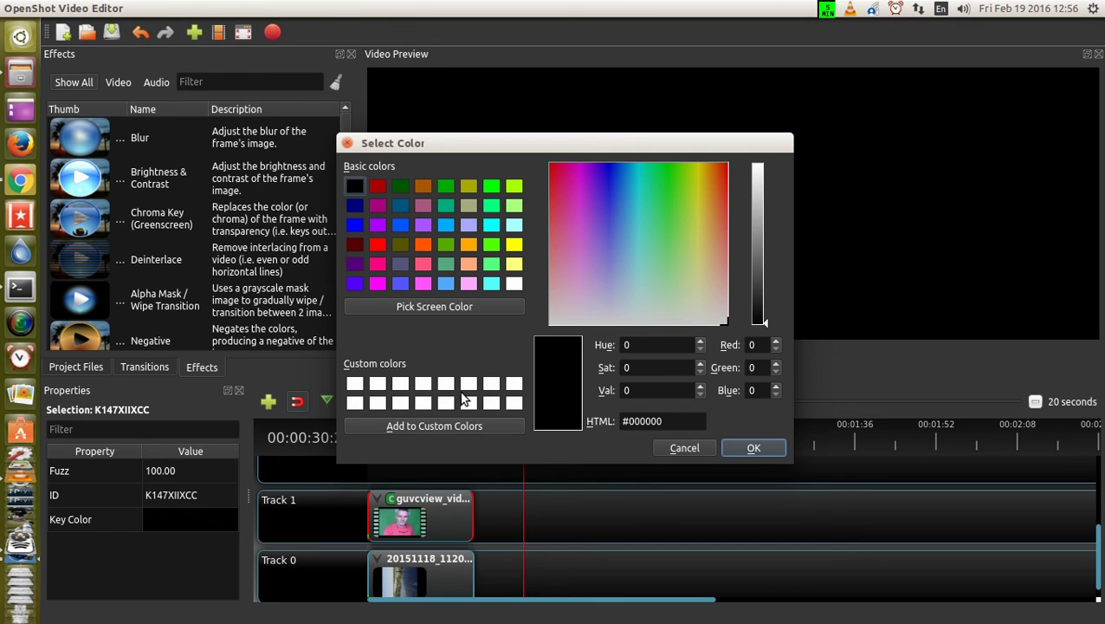
{"action": "left_click", "coordinate": [689, 447]}
Step: Move the playhead to 00:00:08:16 over the overlapping clips and try to play the preview
{"action": "left_click_drag", "start_coordinate": [525, 445], "coordinate": [414, 441]}
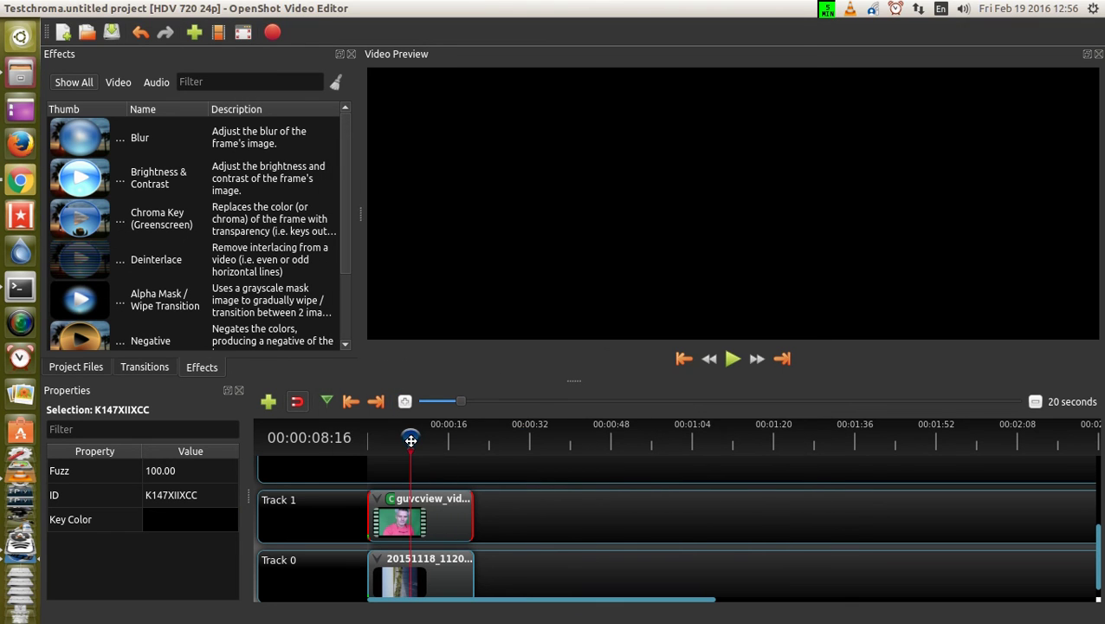
{"action": "left_click", "coordinate": [732, 359]}
{"action": "left_click", "coordinate": [732, 359]}
{"action": "left_click", "coordinate": [198, 517]}
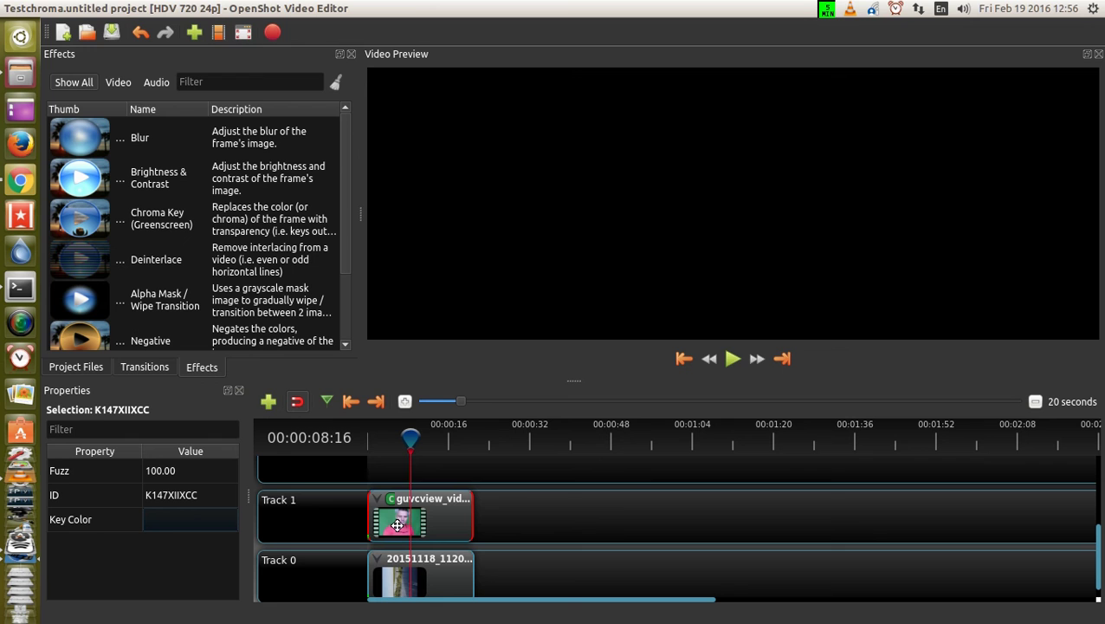
{"action": "left_click", "coordinate": [733, 358]}
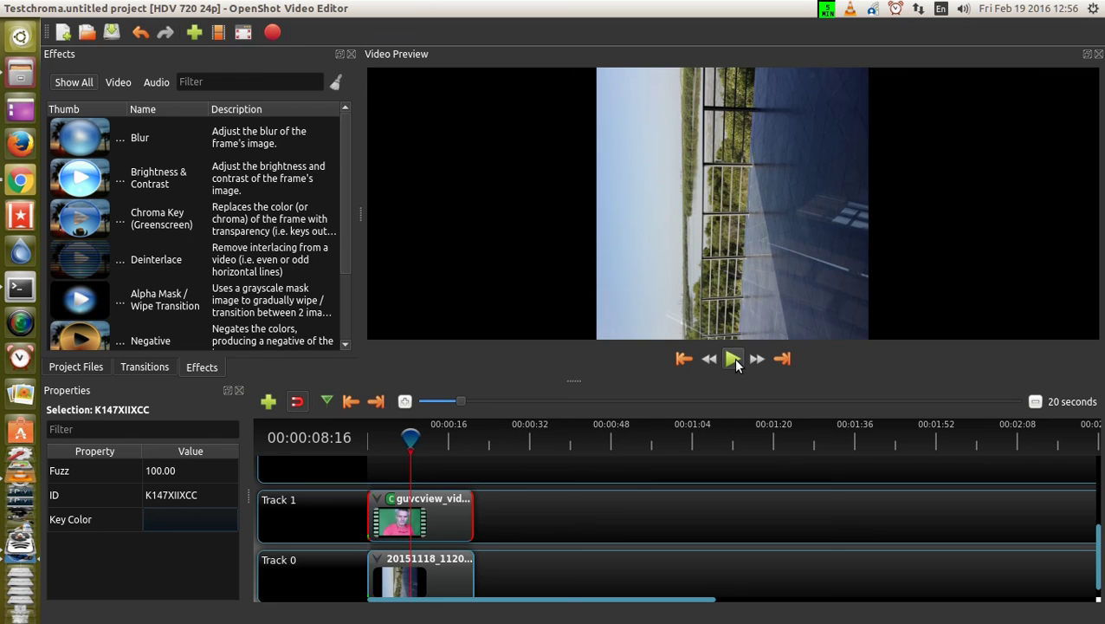
Step: Set the Key Color of the video clip's Chroma Key effect to green #55aa00 and play the preview
{"action": "left_click", "coordinate": [429, 511]}
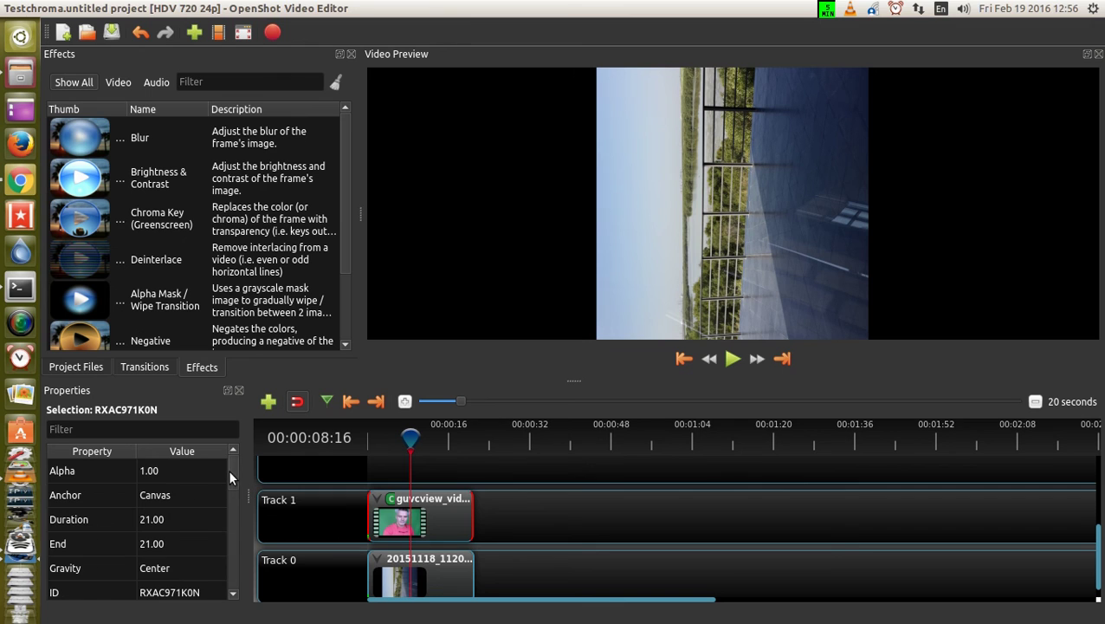
{"action": "left_click_drag", "start_coordinate": [228, 468], "coordinate": [223, 573]}
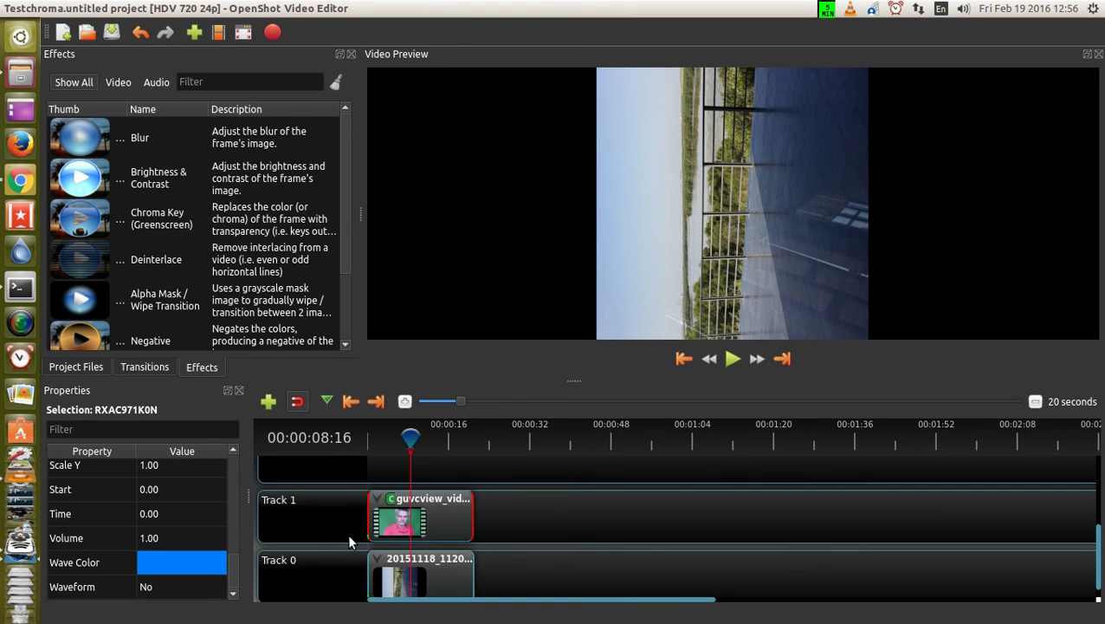
{"action": "left_click", "coordinate": [391, 499]}
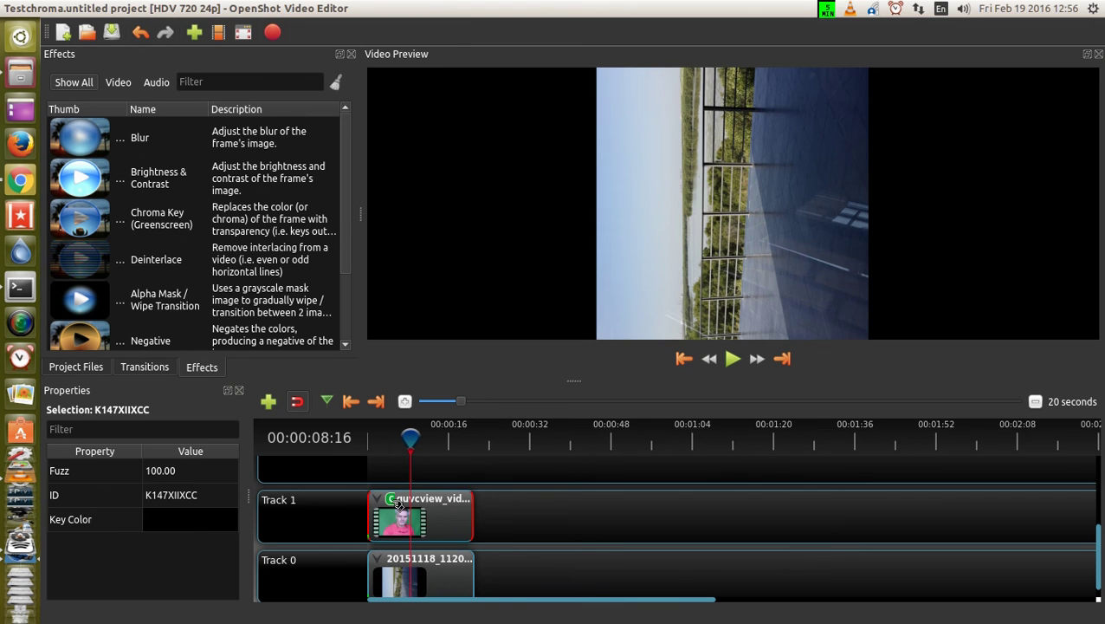
{"action": "double_click", "coordinate": [190, 521]}
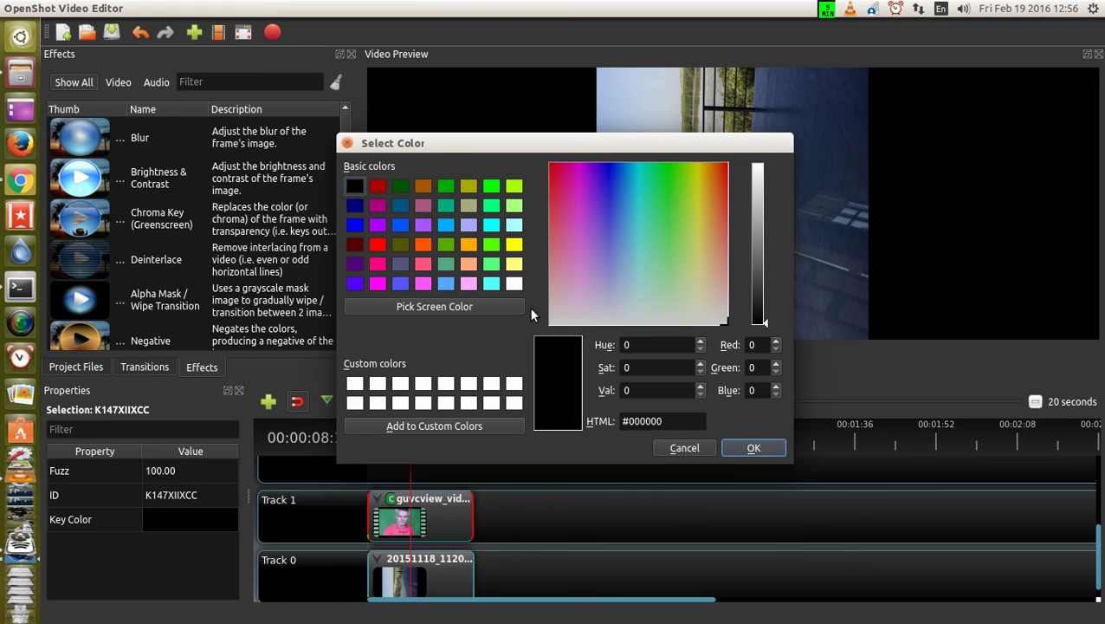
{"action": "left_click", "coordinate": [445, 245]}
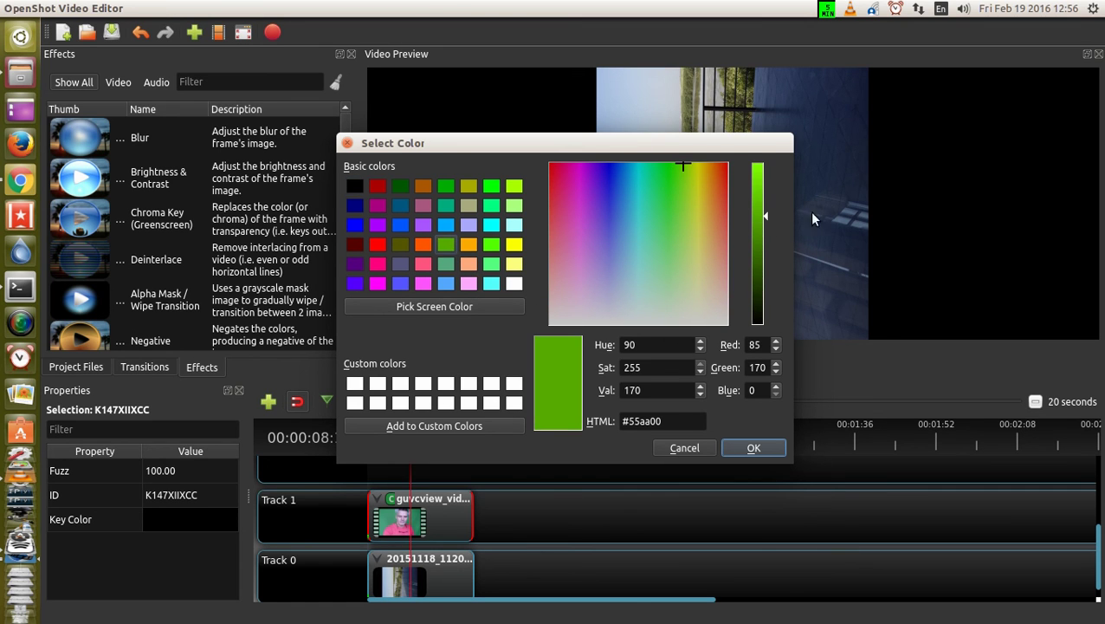
{"action": "left_click", "coordinate": [752, 448]}
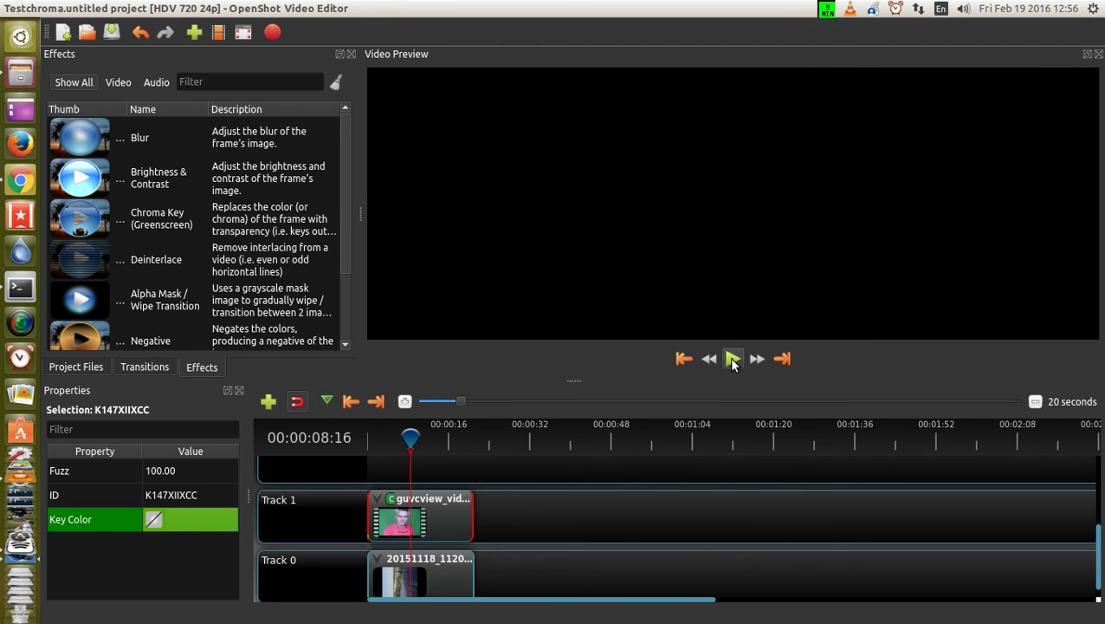
{"action": "left_click", "coordinate": [732, 361]}
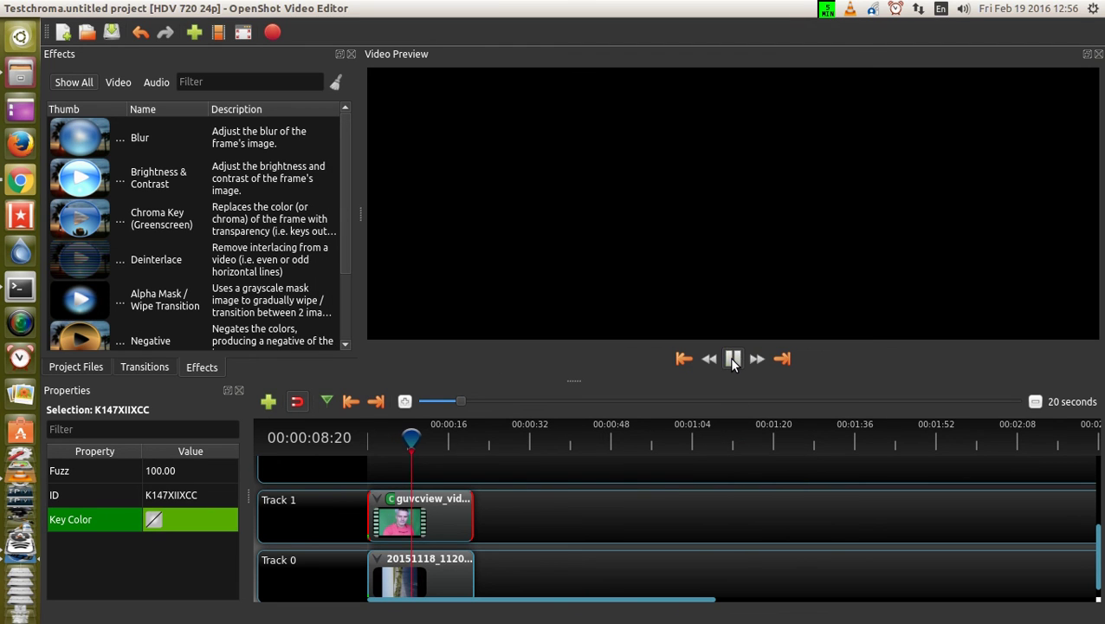
Step: Zoom the timeline to 8 seconds, set the Chroma Key effect's Key Color to the dark green basic color, and toggle playback
{"action": "left_click_drag", "start_coordinate": [460, 401], "coordinate": [415, 404]}
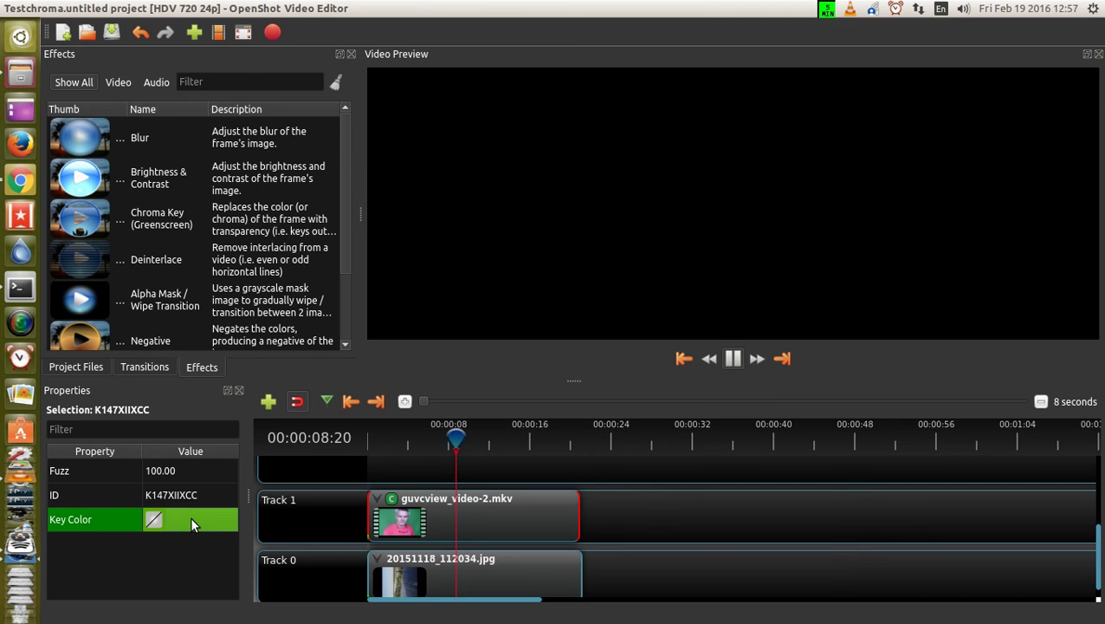
{"action": "double_click", "coordinate": [154, 519]}
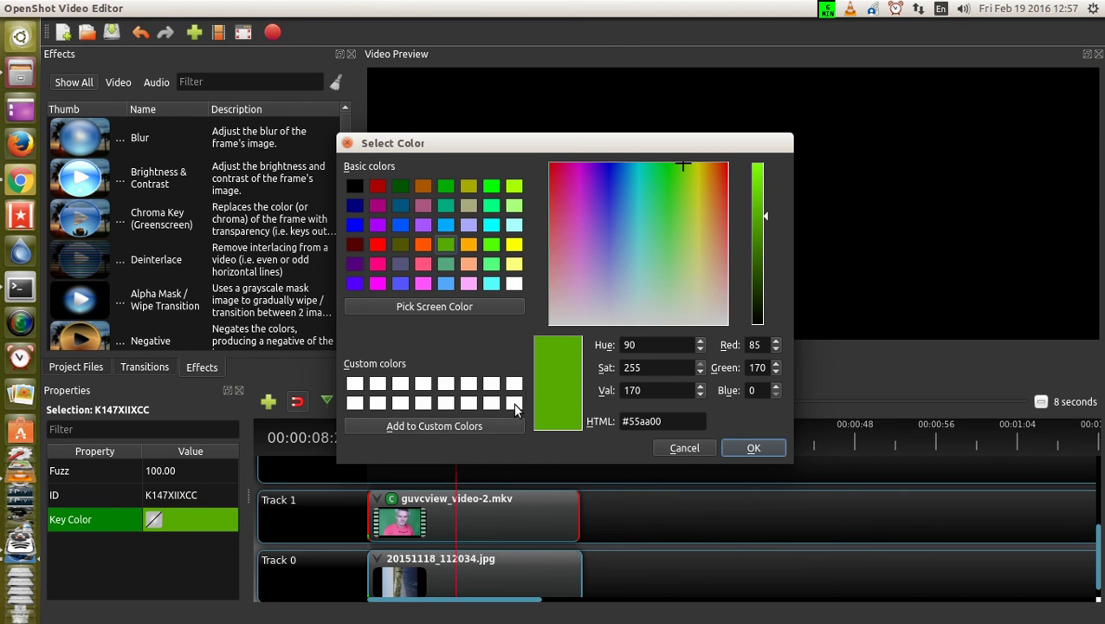
{"action": "left_click", "coordinate": [402, 189]}
{"action": "left_click", "coordinate": [741, 448]}
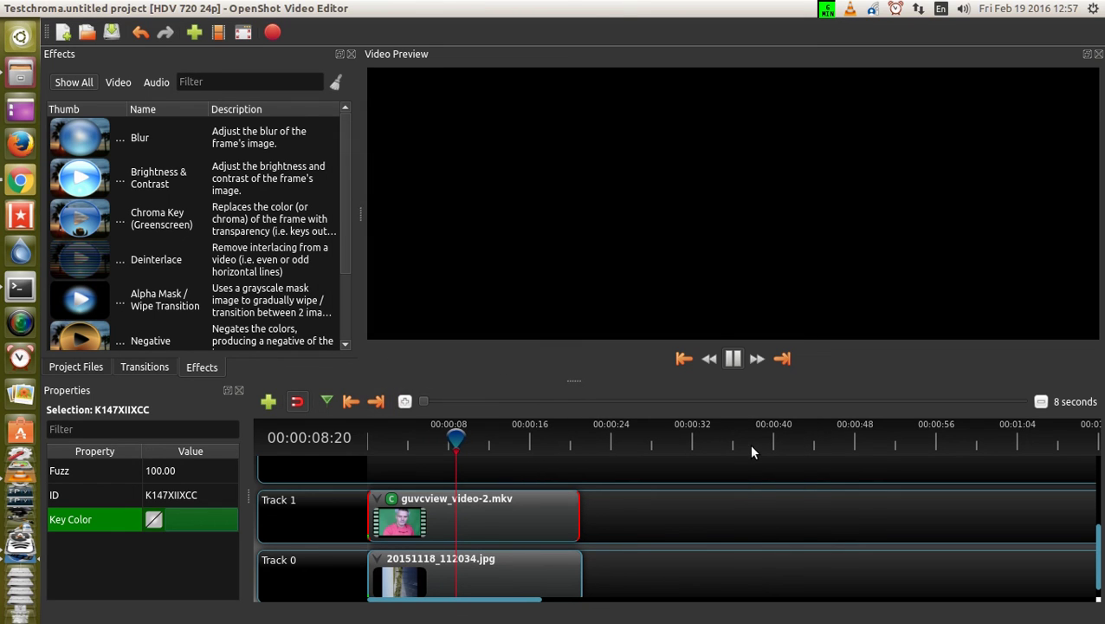
{"action": "left_click", "coordinate": [733, 360]}
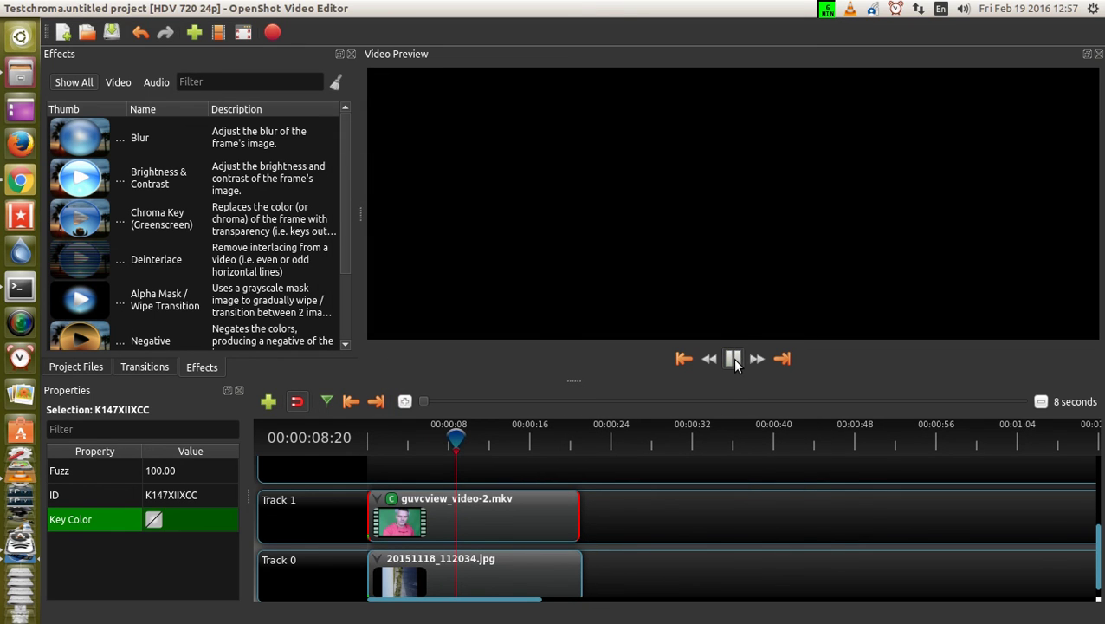